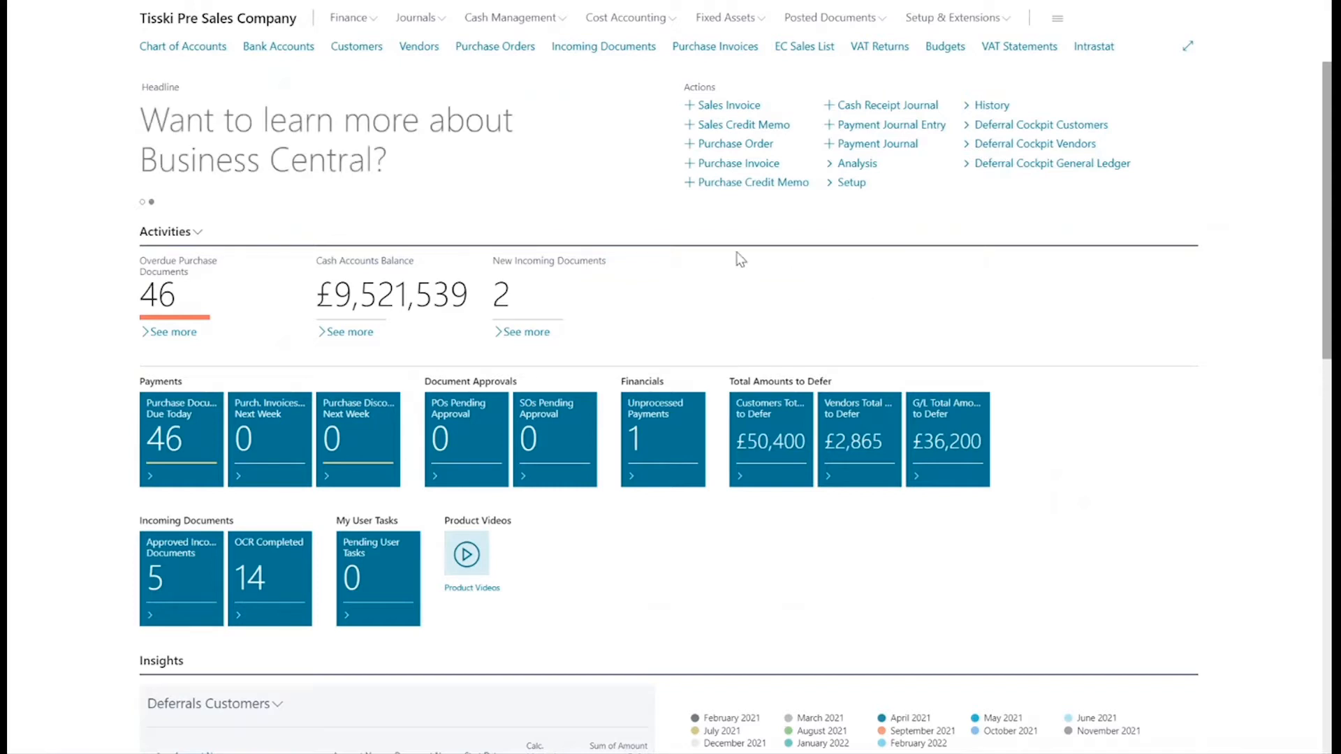
Create a new sales invoice for the customer Adatum Corporation.
click(721, 107)
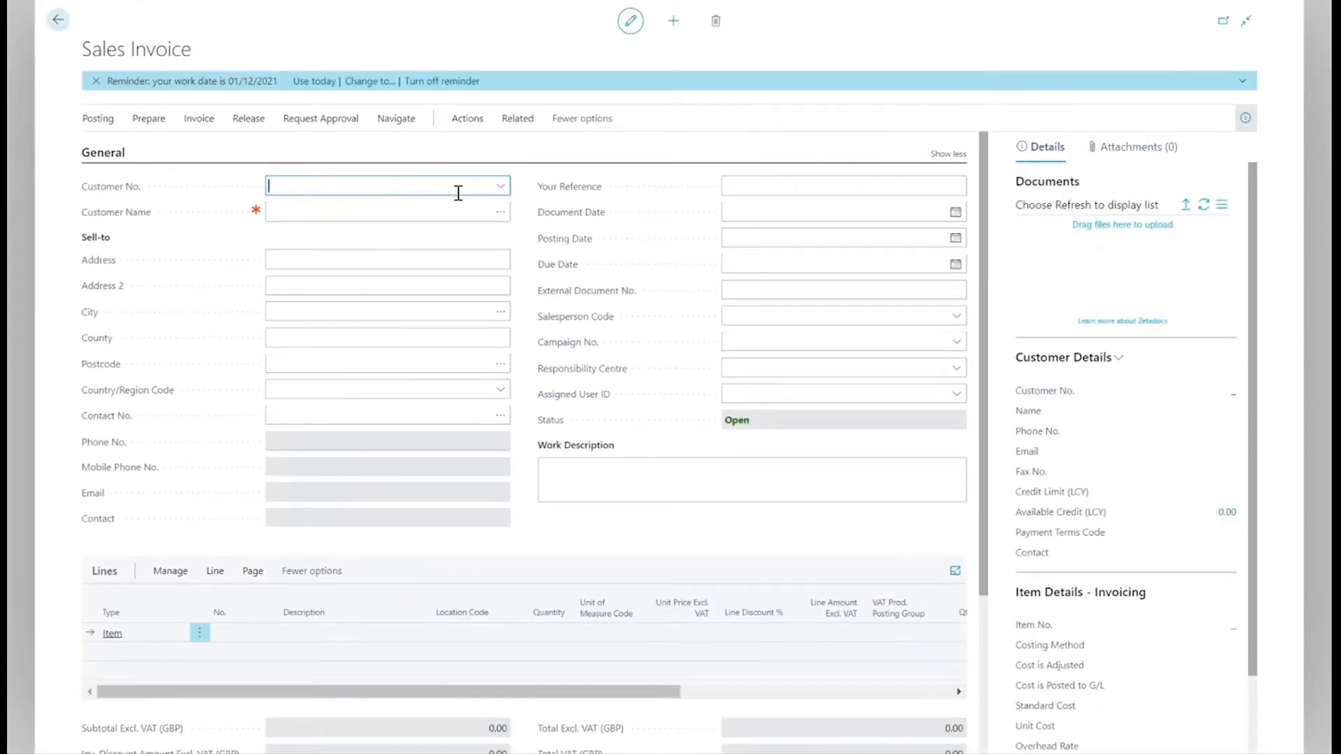
click(458, 192)
text(10000)
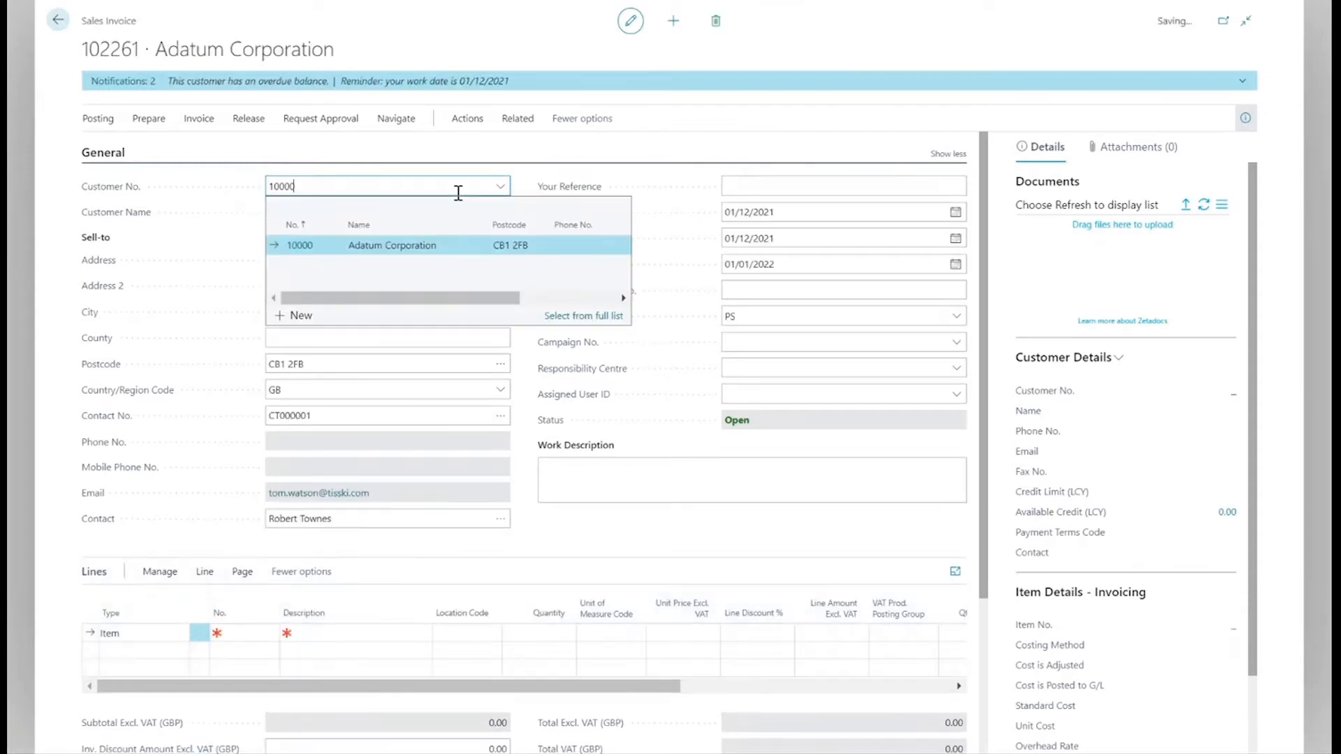
click(395, 343)
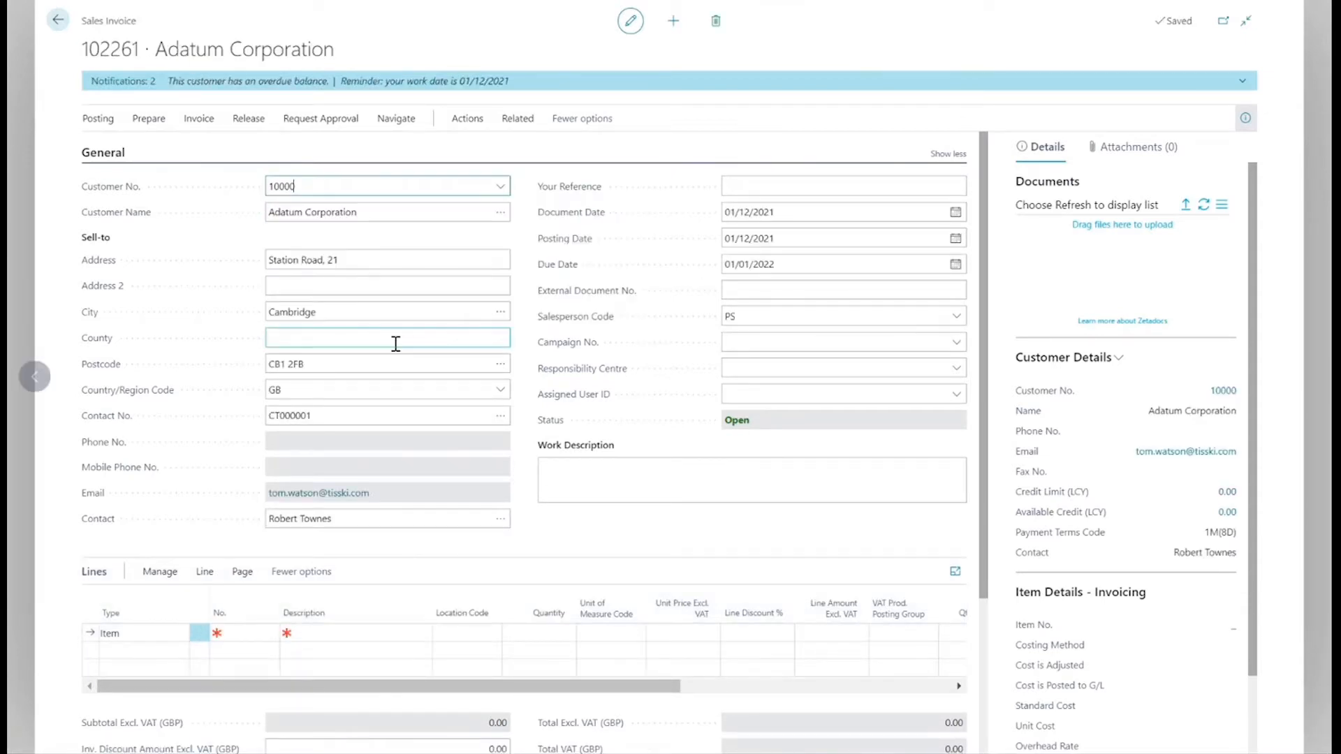
Set the invoice's posting date to 01/10/2020 and its external document number to INV001.
click(782, 238)
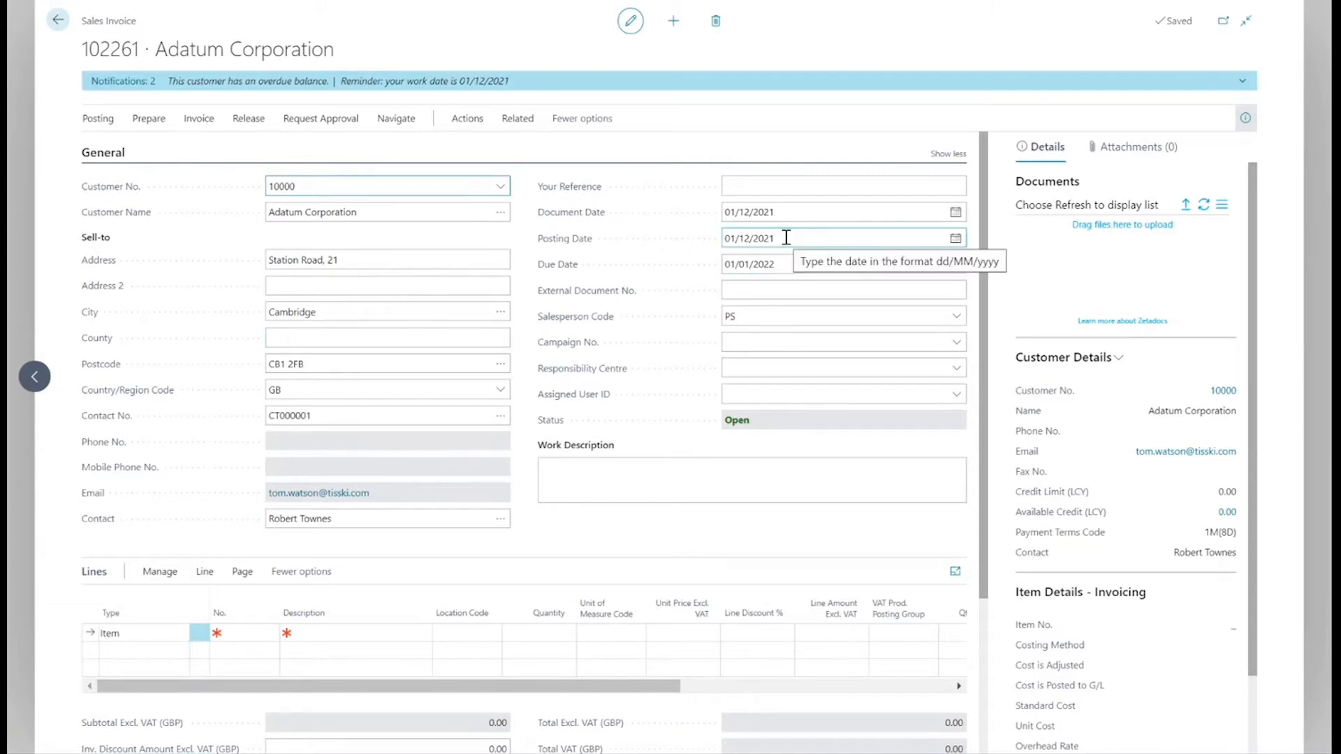
text(0)
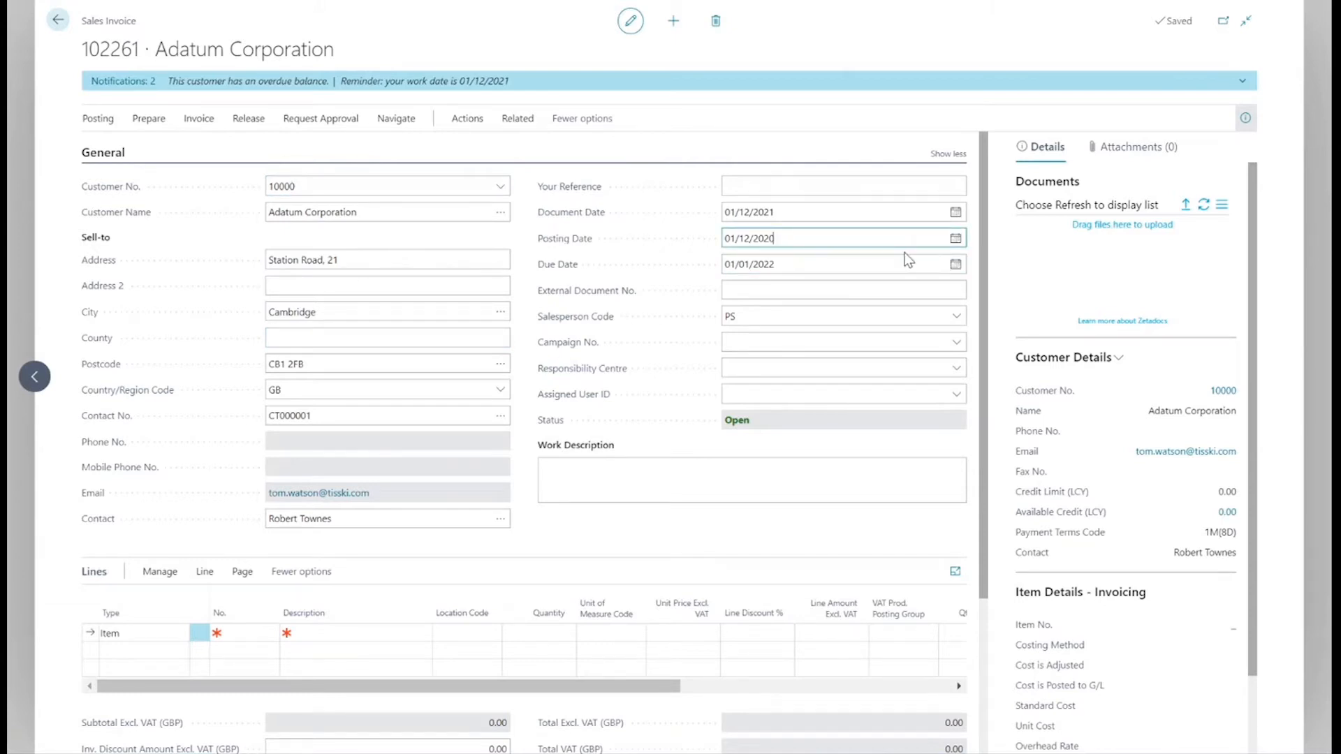
click(748, 238)
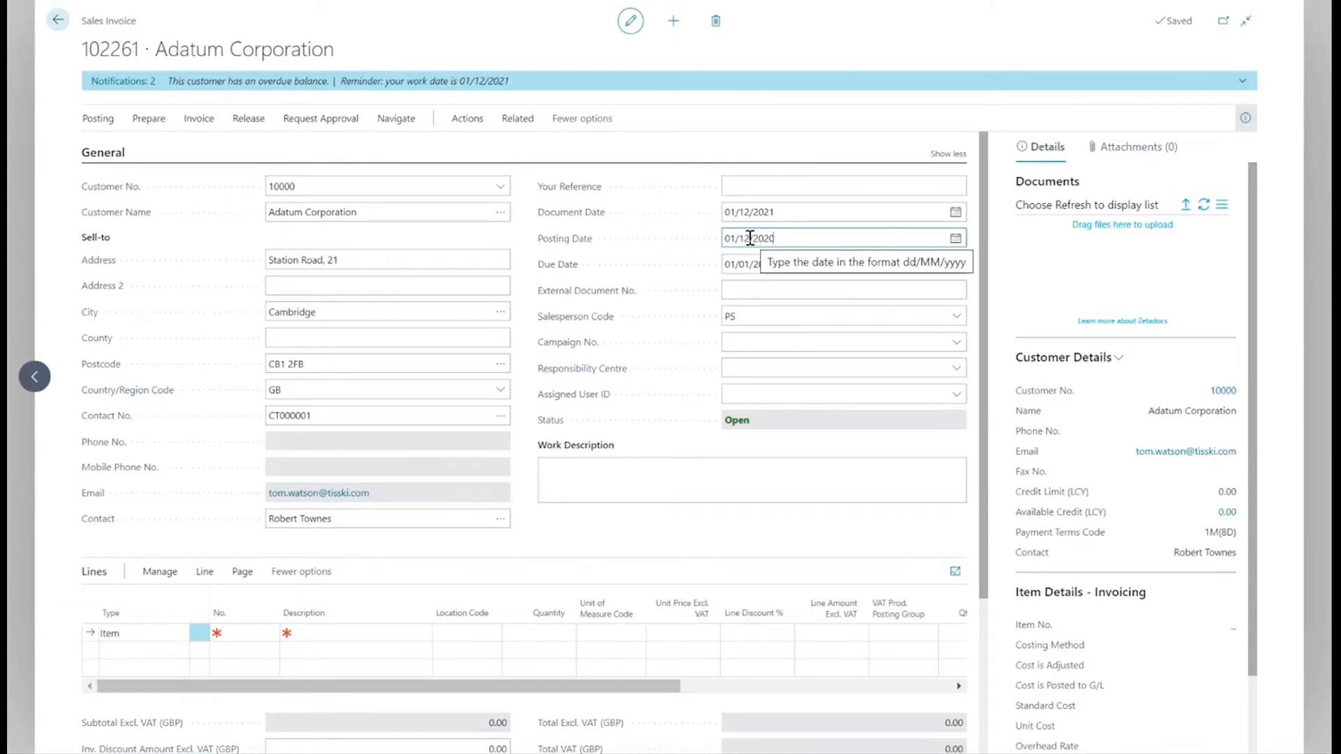
key(BackSpace)
text(0)
key(Tab)
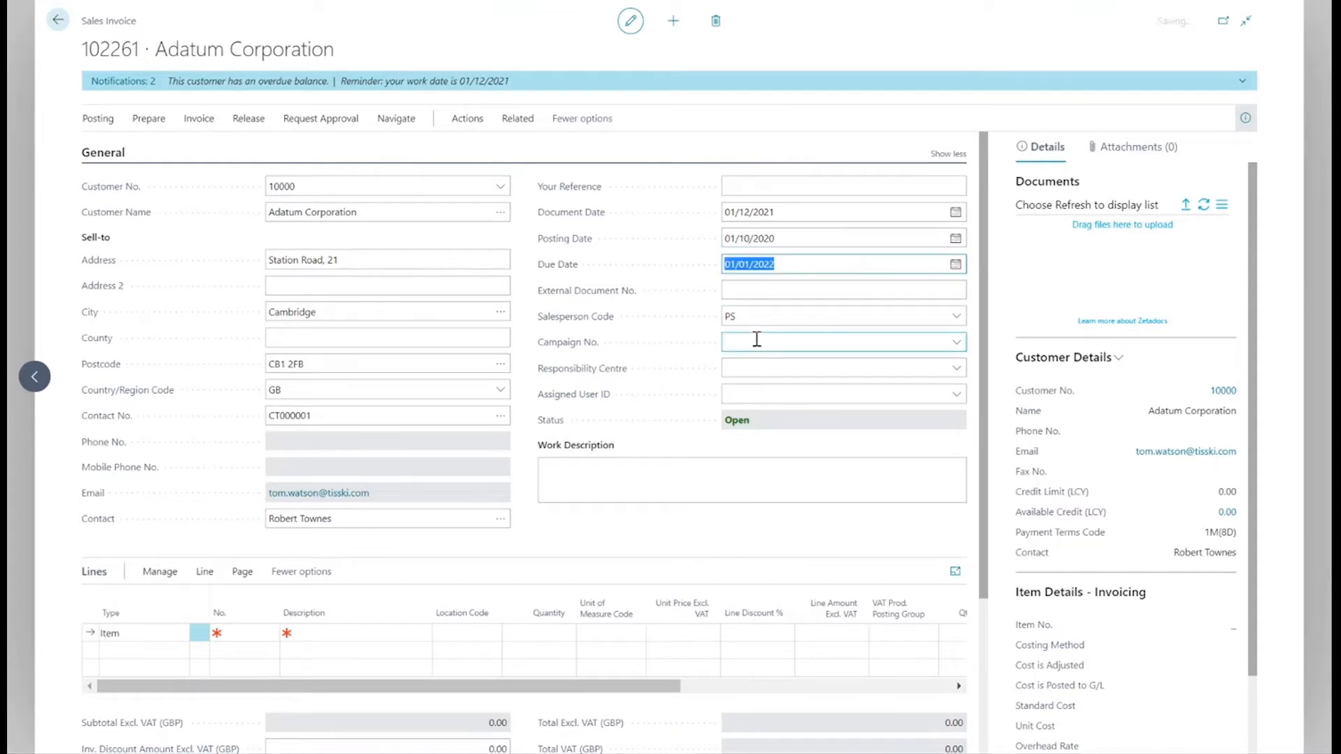
click(788, 240)
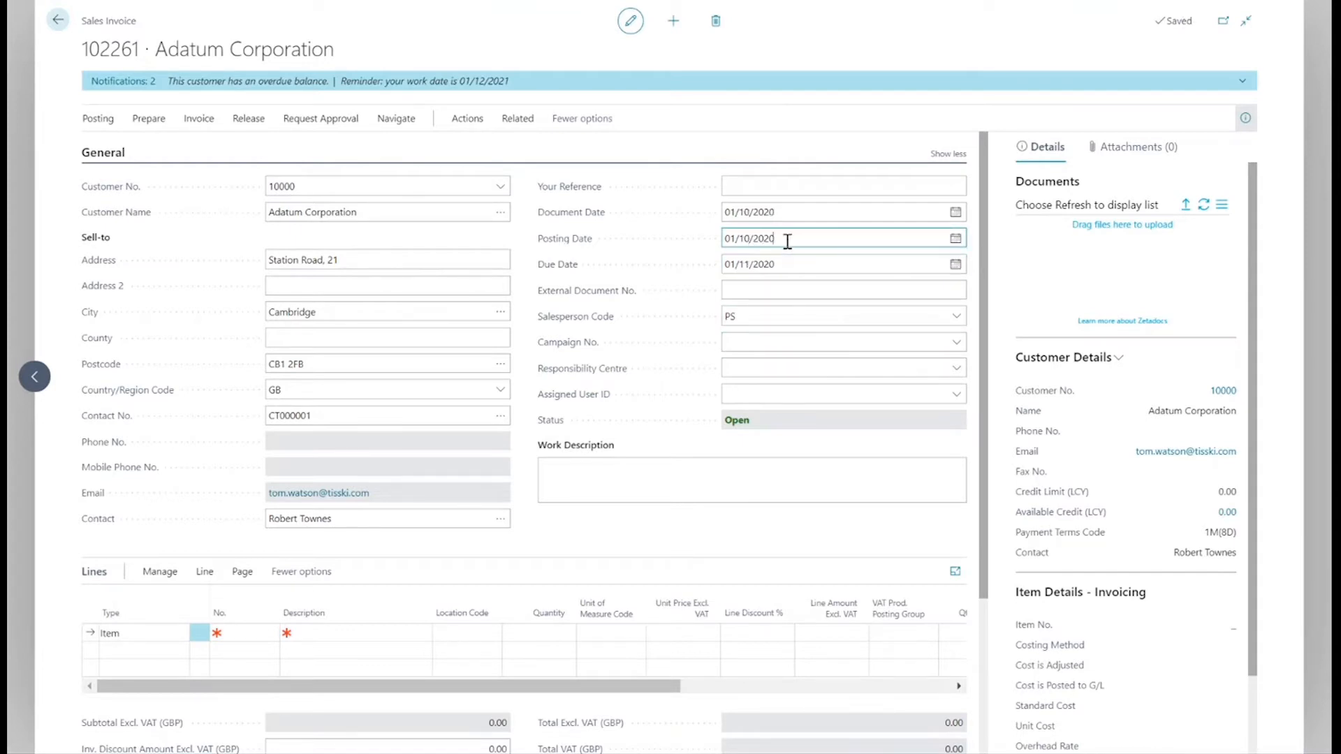
click(772, 291)
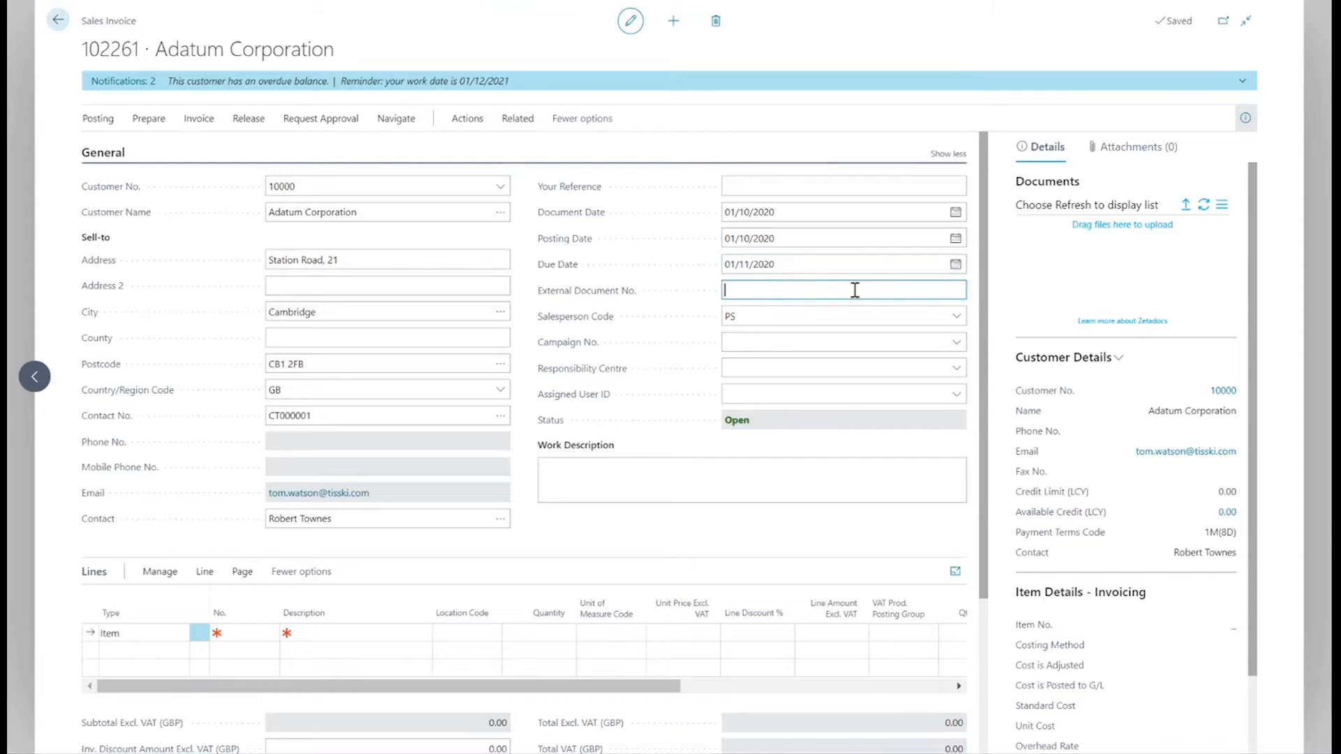
text(INV001)
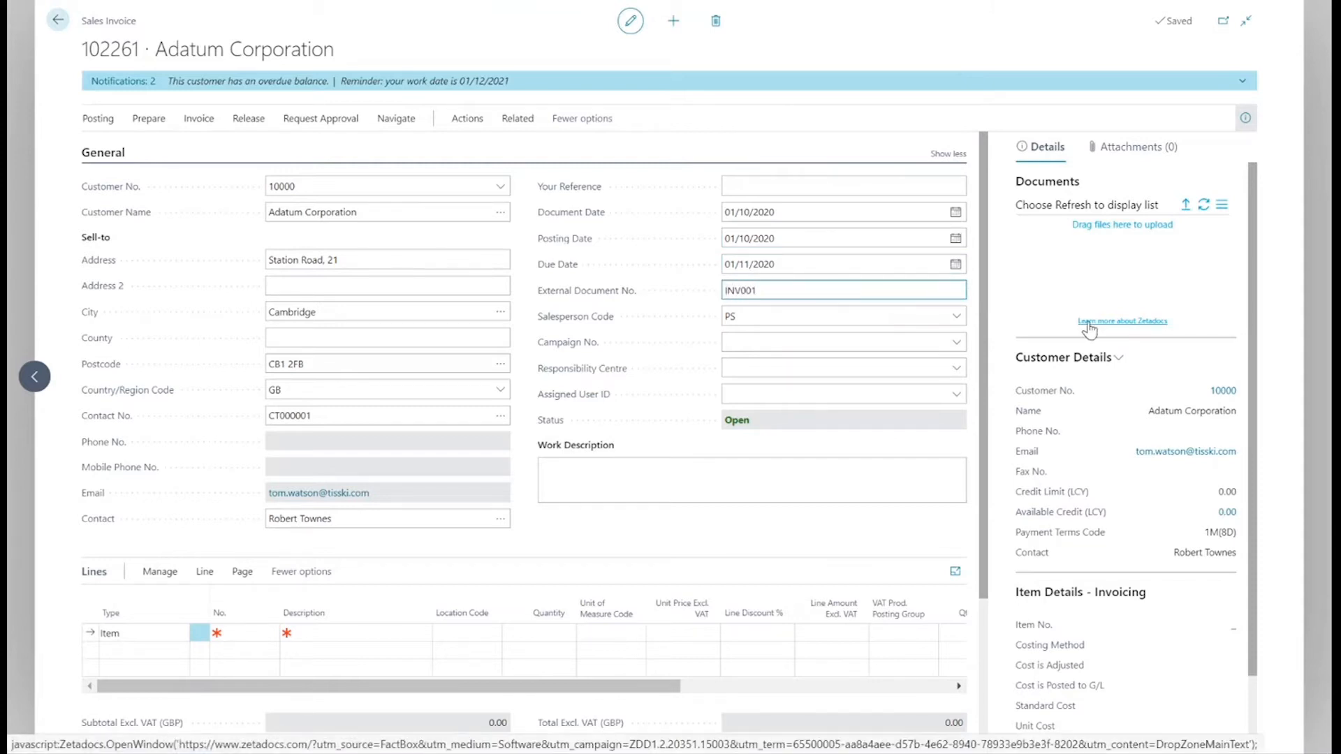
Add an invoice line for item 1026, Software License, with a quantity of 12.
click(258, 633)
text(1026)
key(Tab)
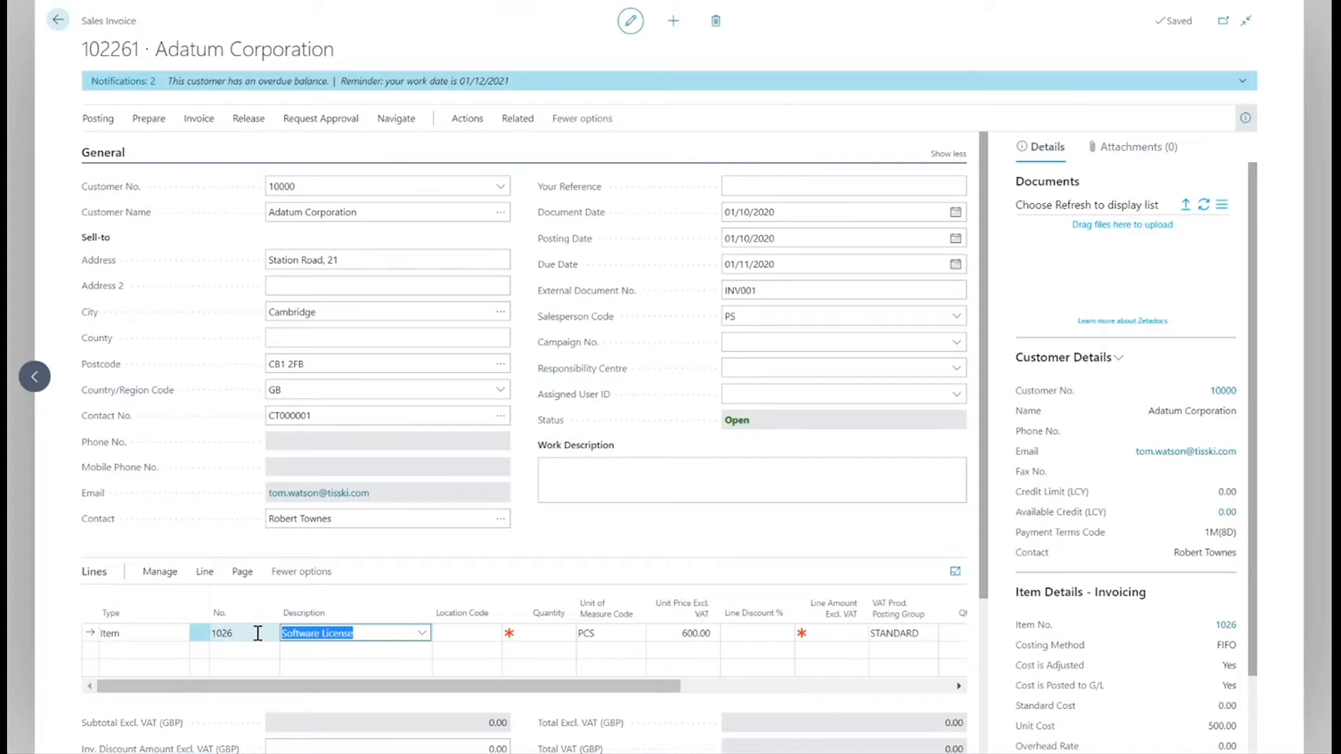
click(550, 634)
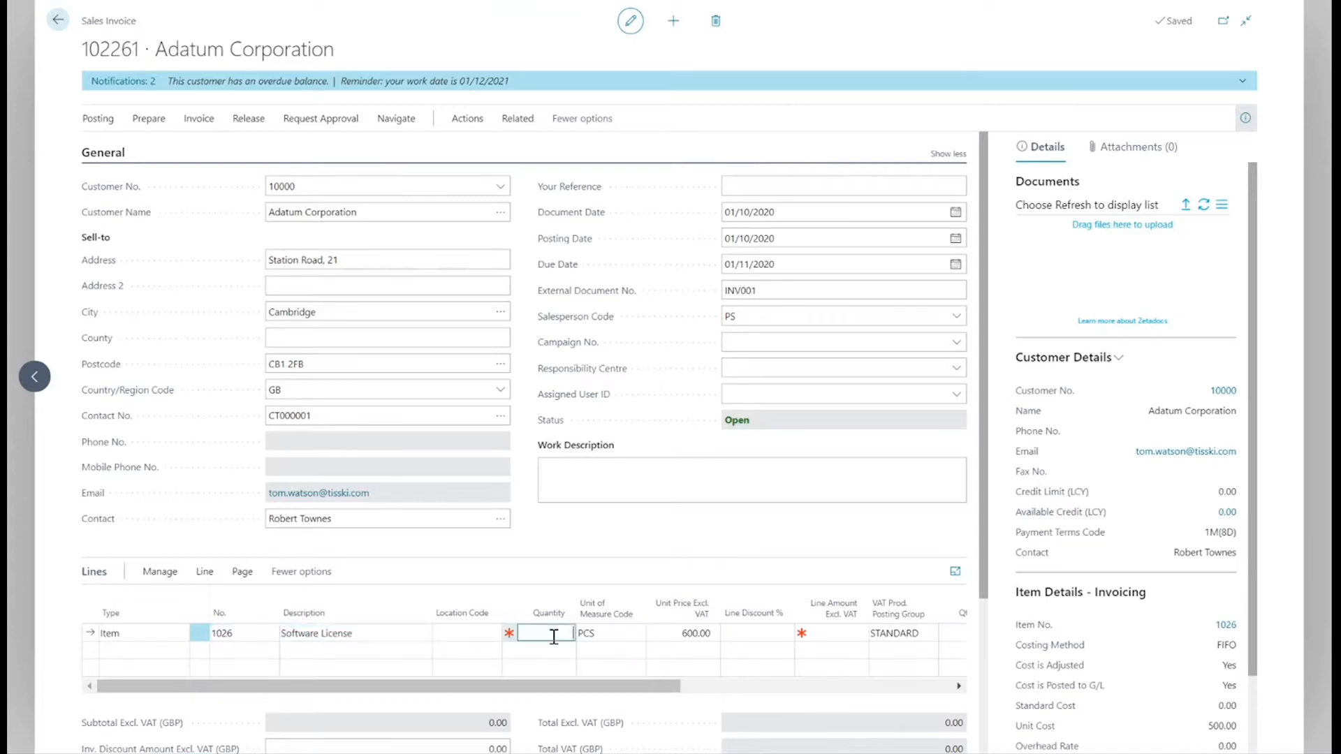
text(12)
key(Tab)
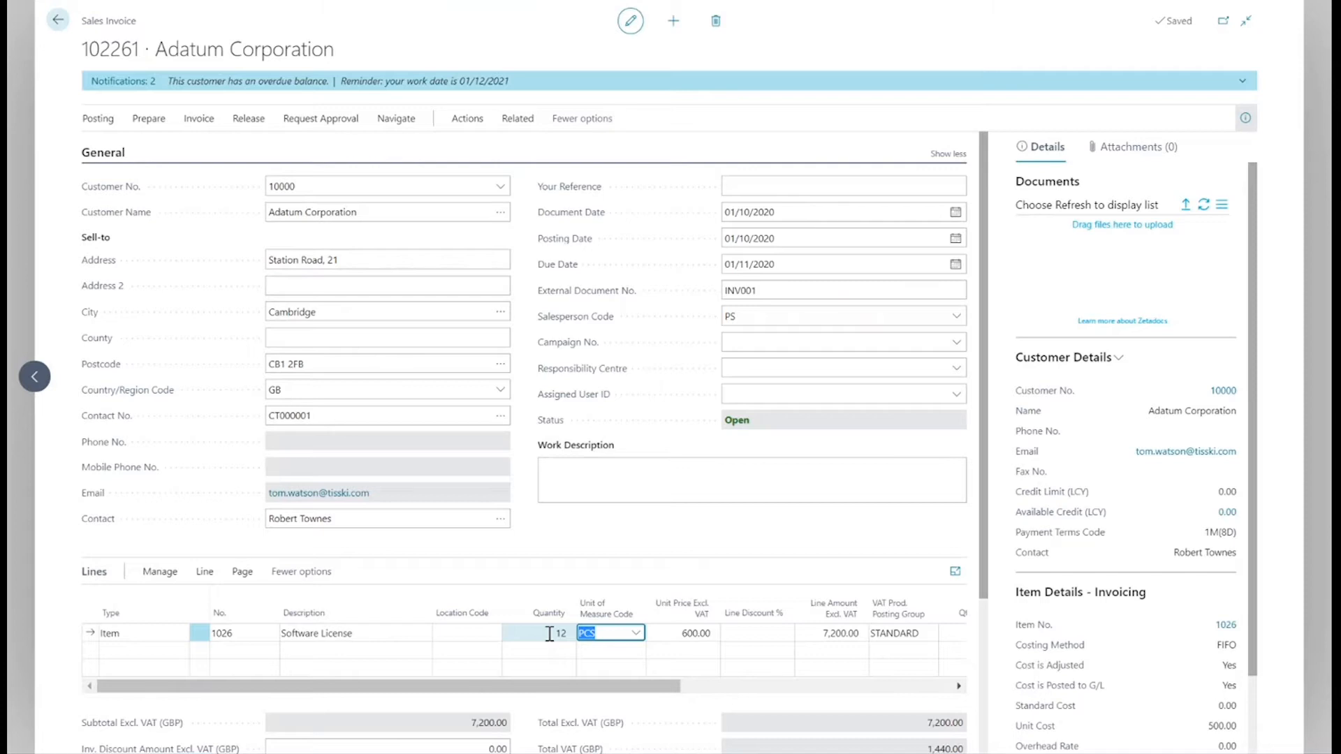
Examine the deferral schedule of the Software License line, including its periods and monthly amounts, and close it.
click(206, 574)
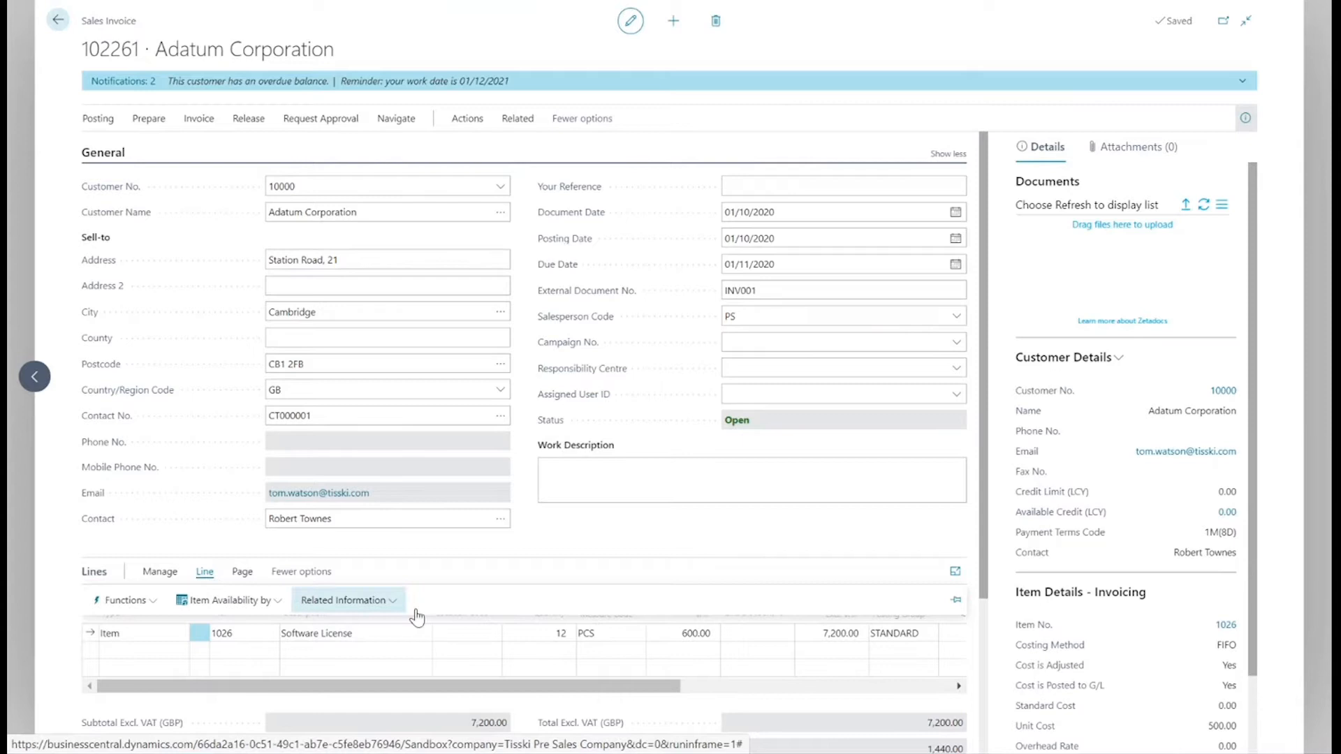
click(392, 603)
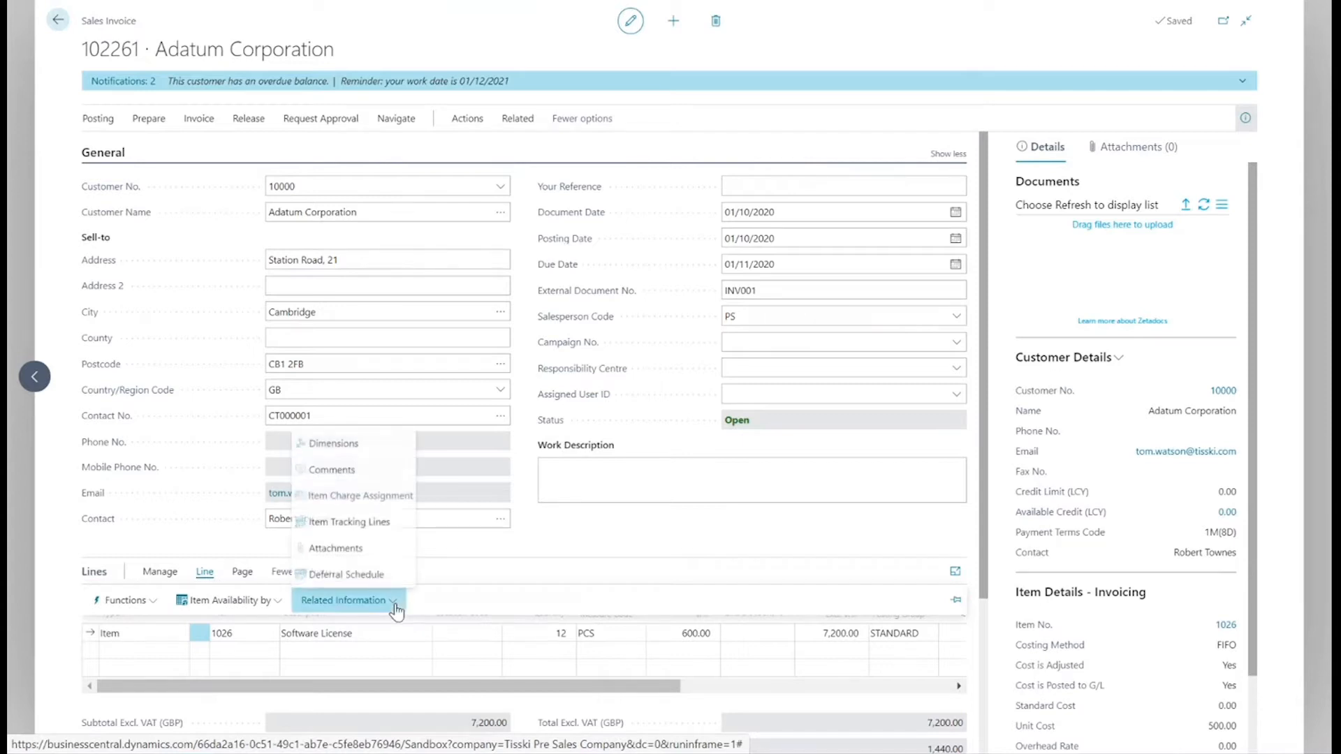
click(375, 575)
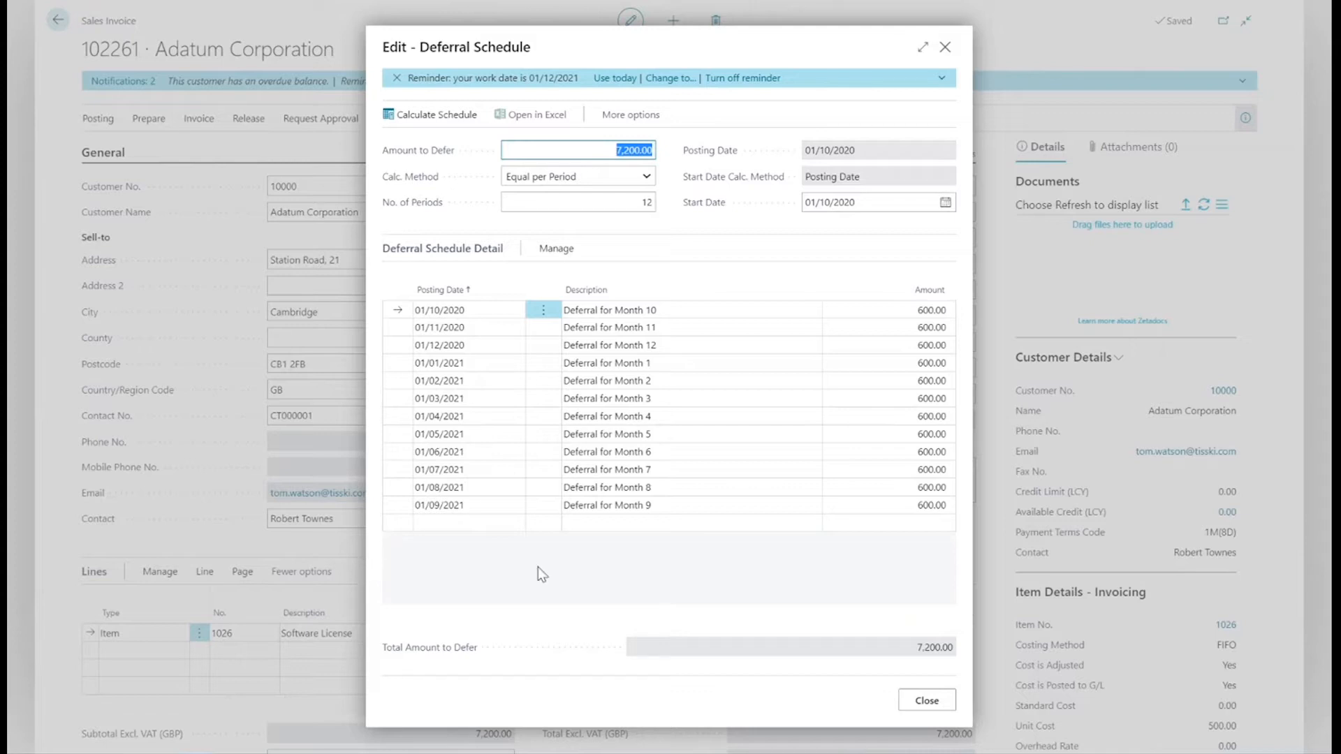
click(947, 52)
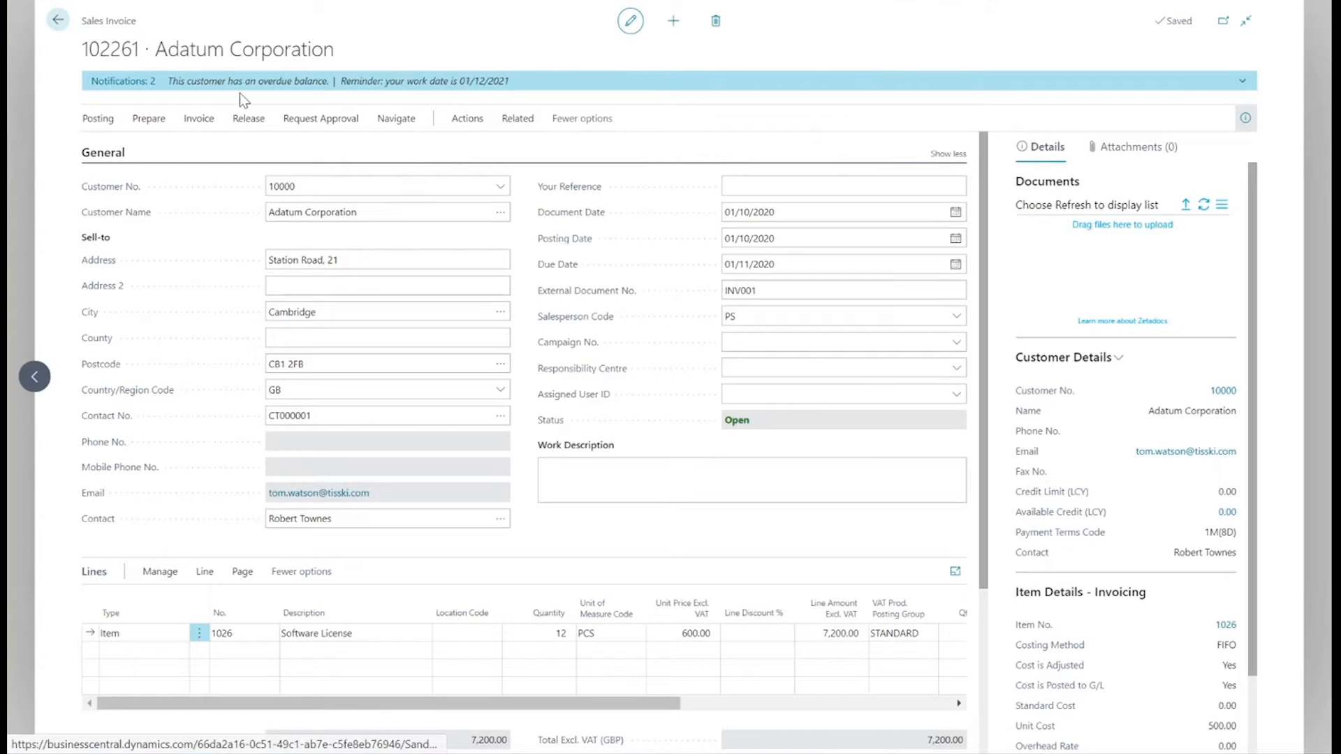
Post the Adatum Corporation sales invoice.
click(98, 119)
click(113, 149)
click(735, 405)
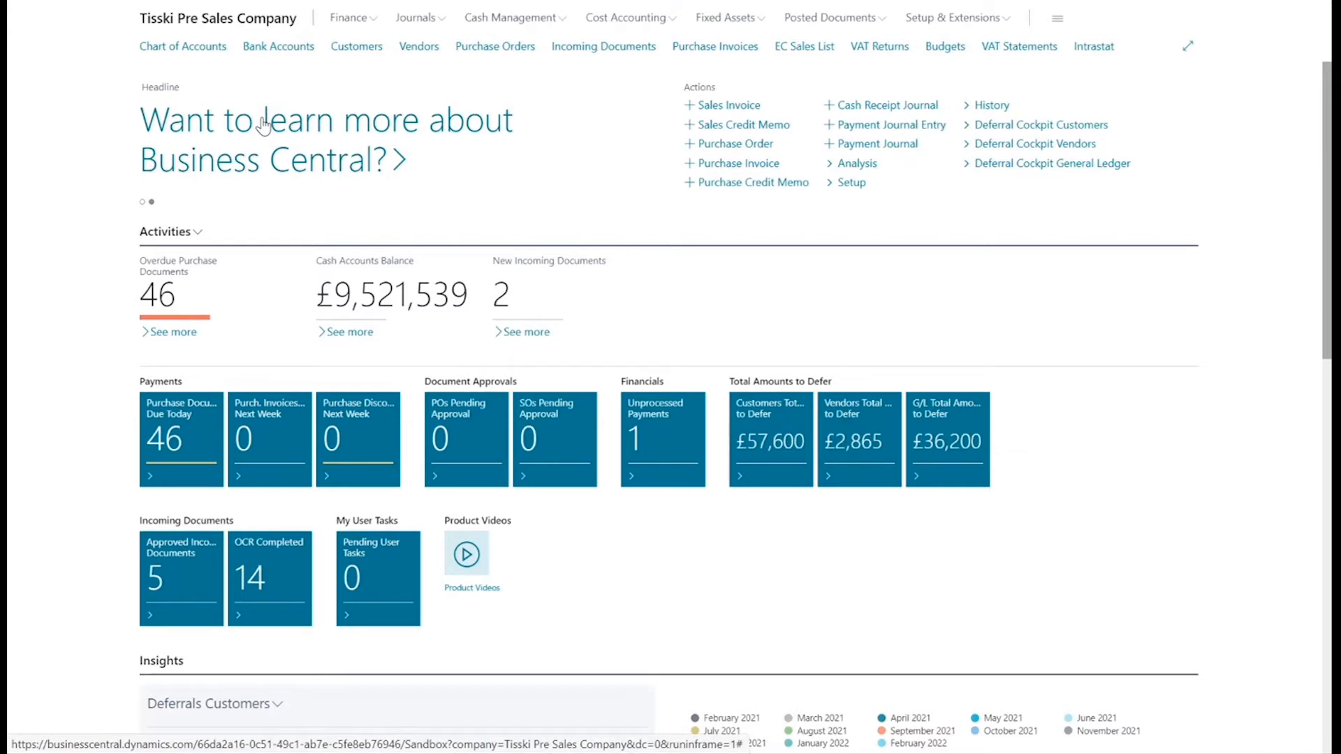
Open the Deferral Cockpit from Adatum Corporation's history in the customer list.
click(364, 51)
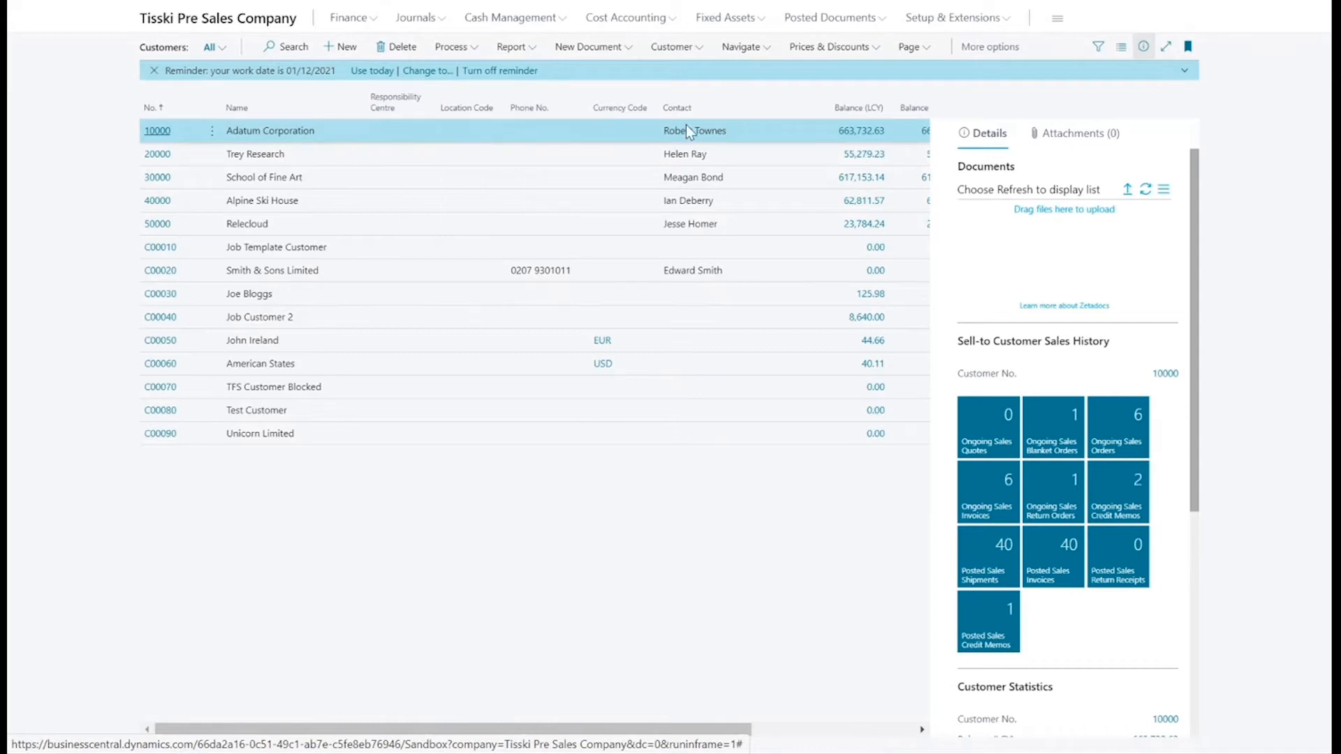
click(978, 48)
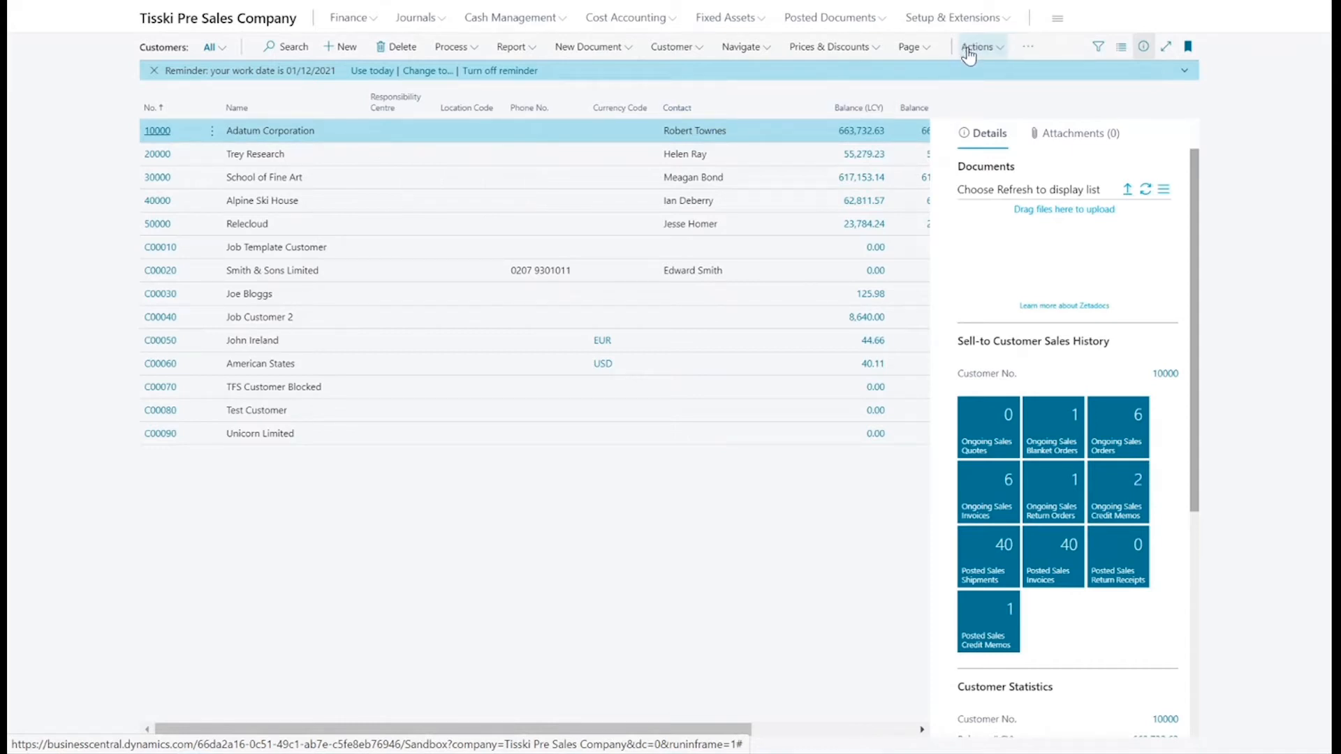
click(1027, 49)
mouse_move(1008, 75)
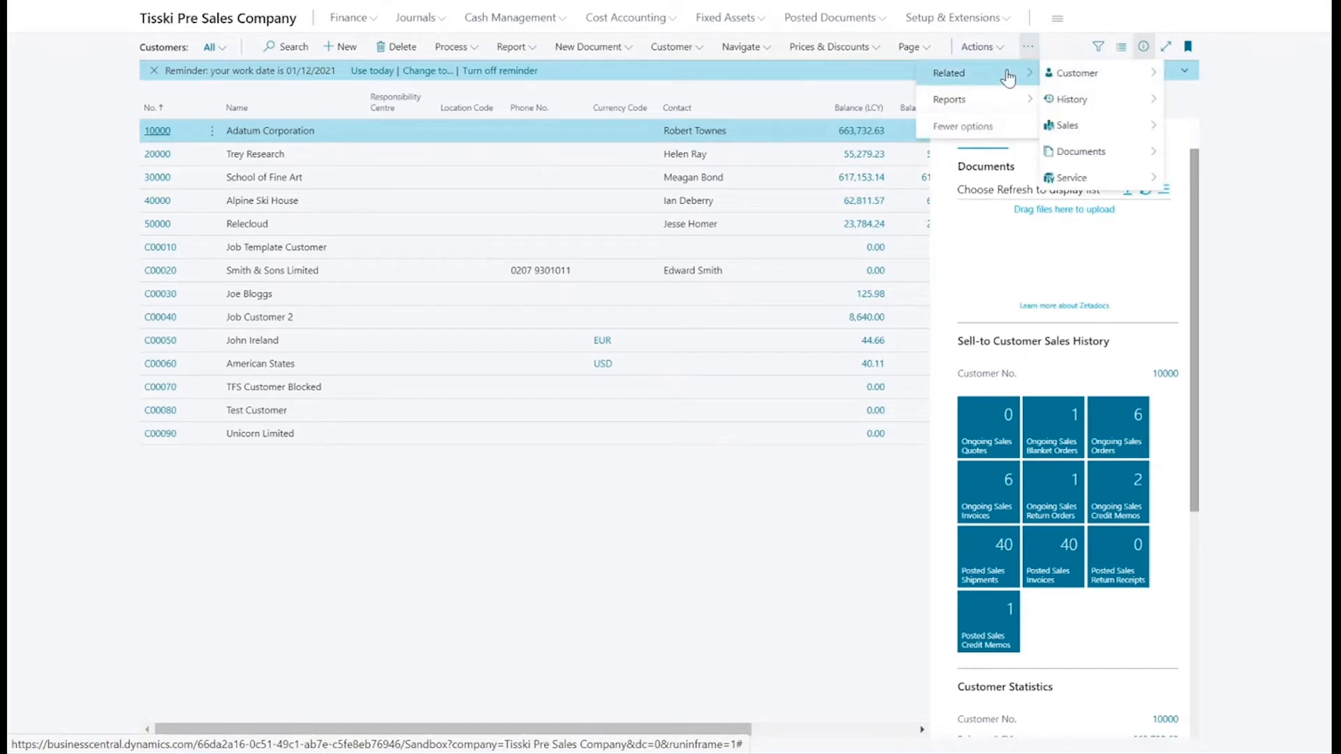
mouse_move(1065, 99)
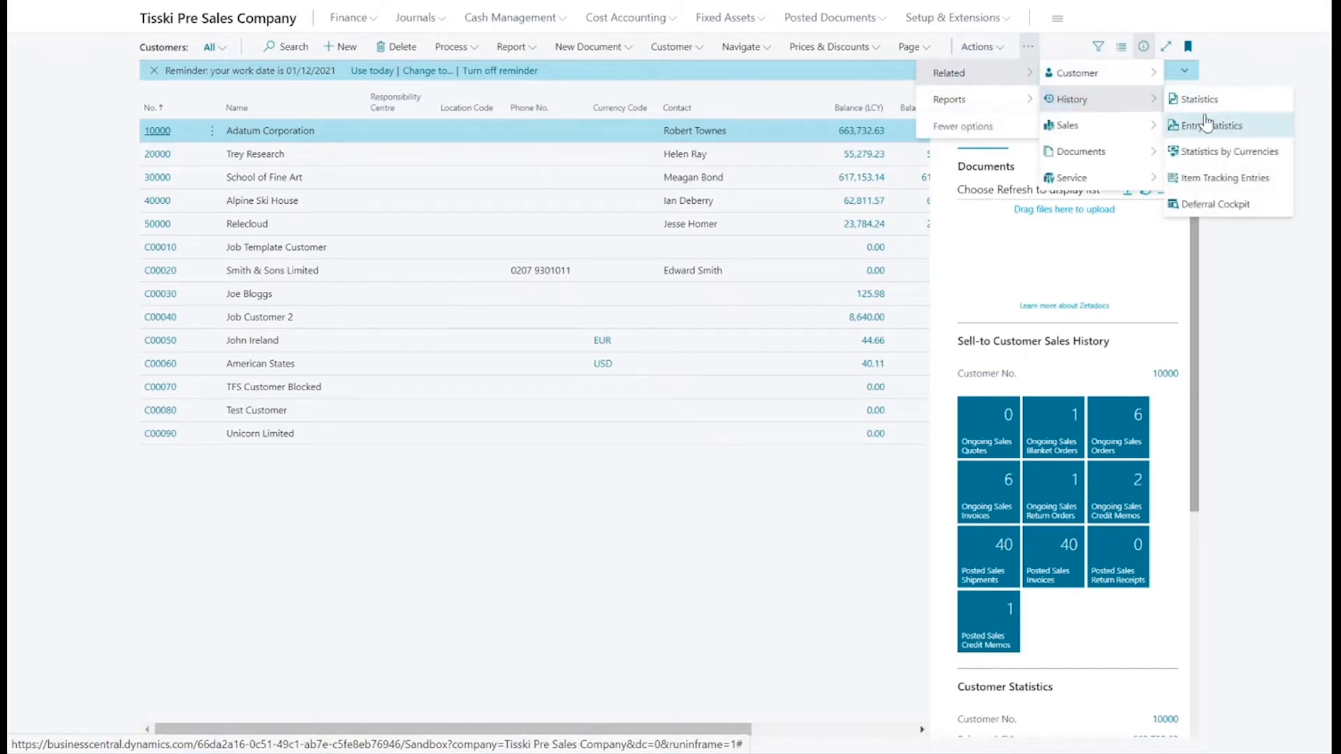
click(1201, 208)
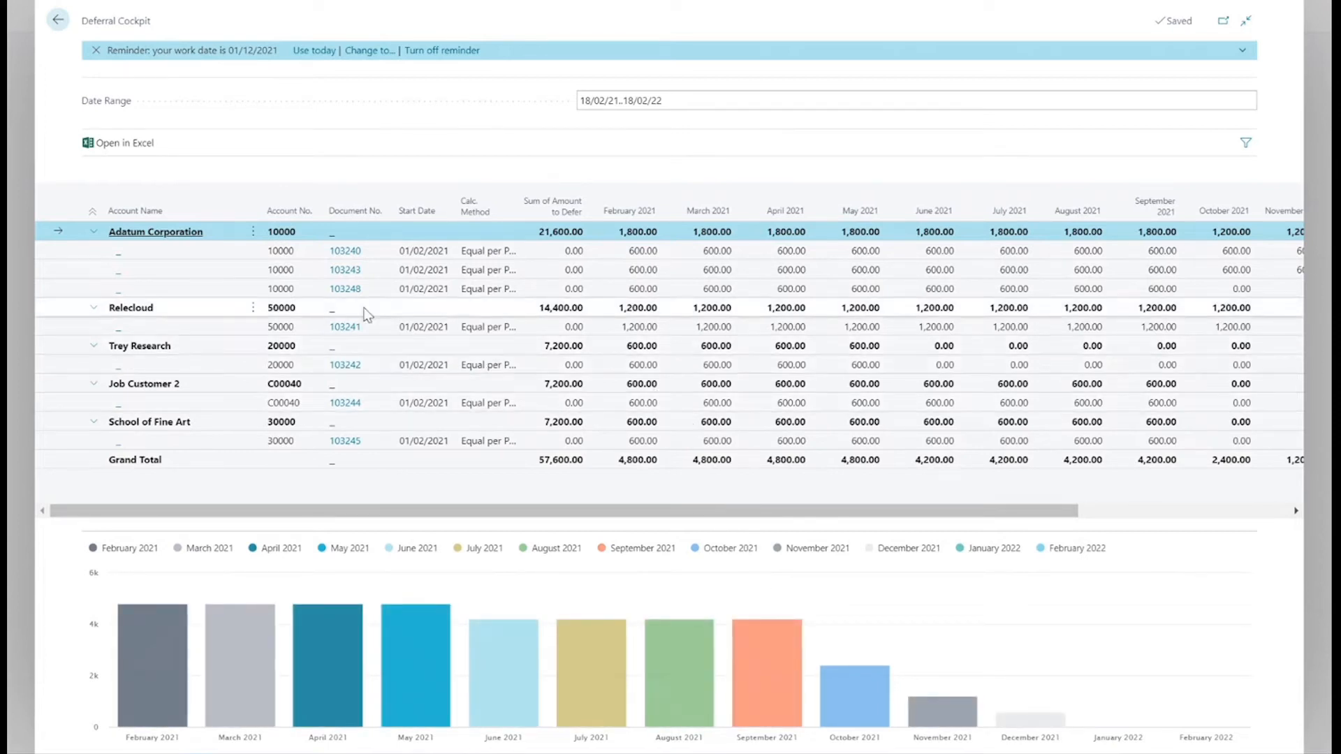
Review the deferral charts for Adatum Corporation's first and third documents and the Grand Total, and inspect the third document's posted invoice.
click(475, 253)
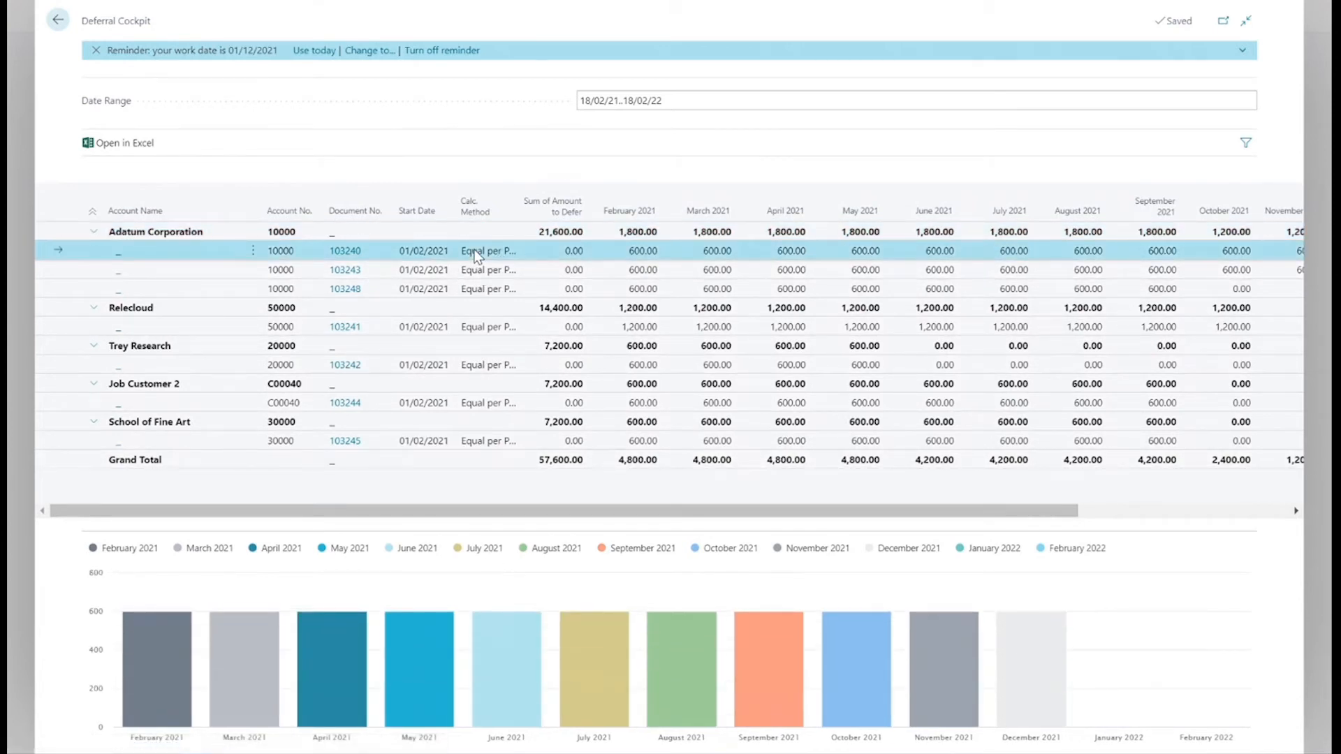
click(484, 292)
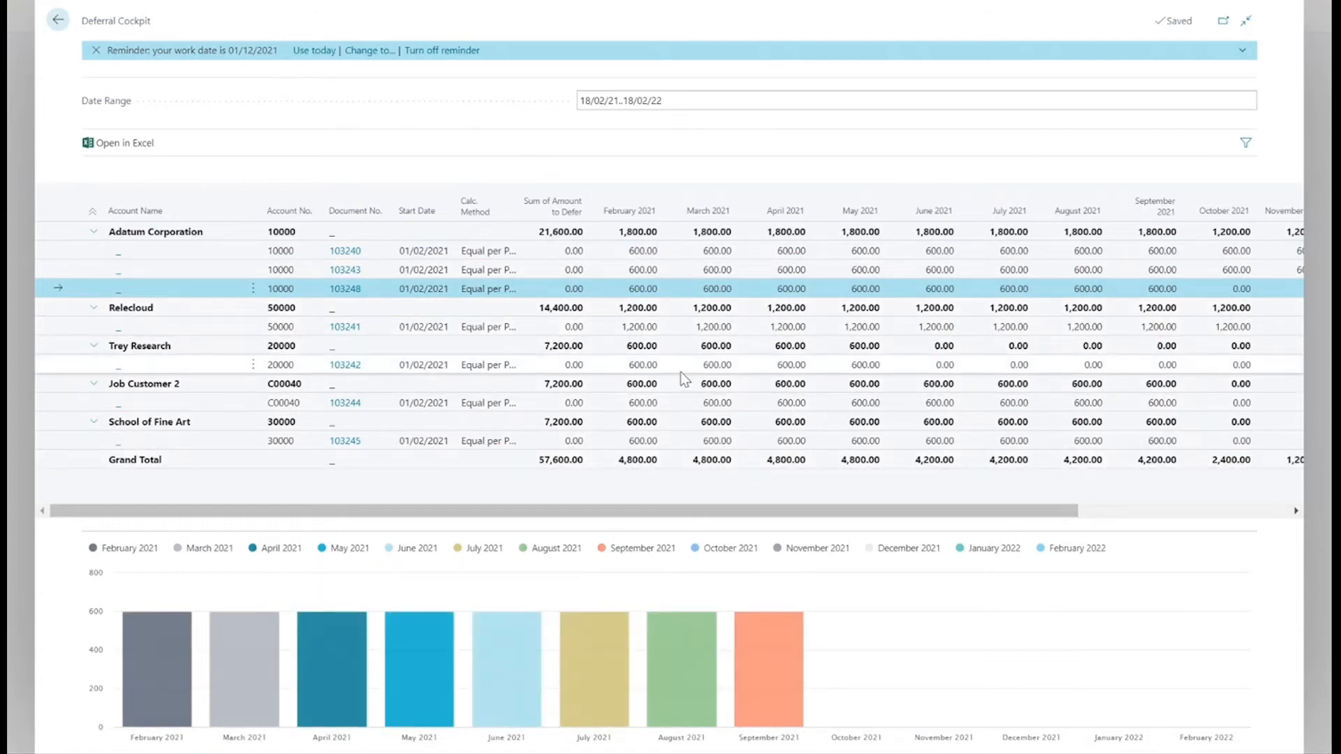
click(476, 461)
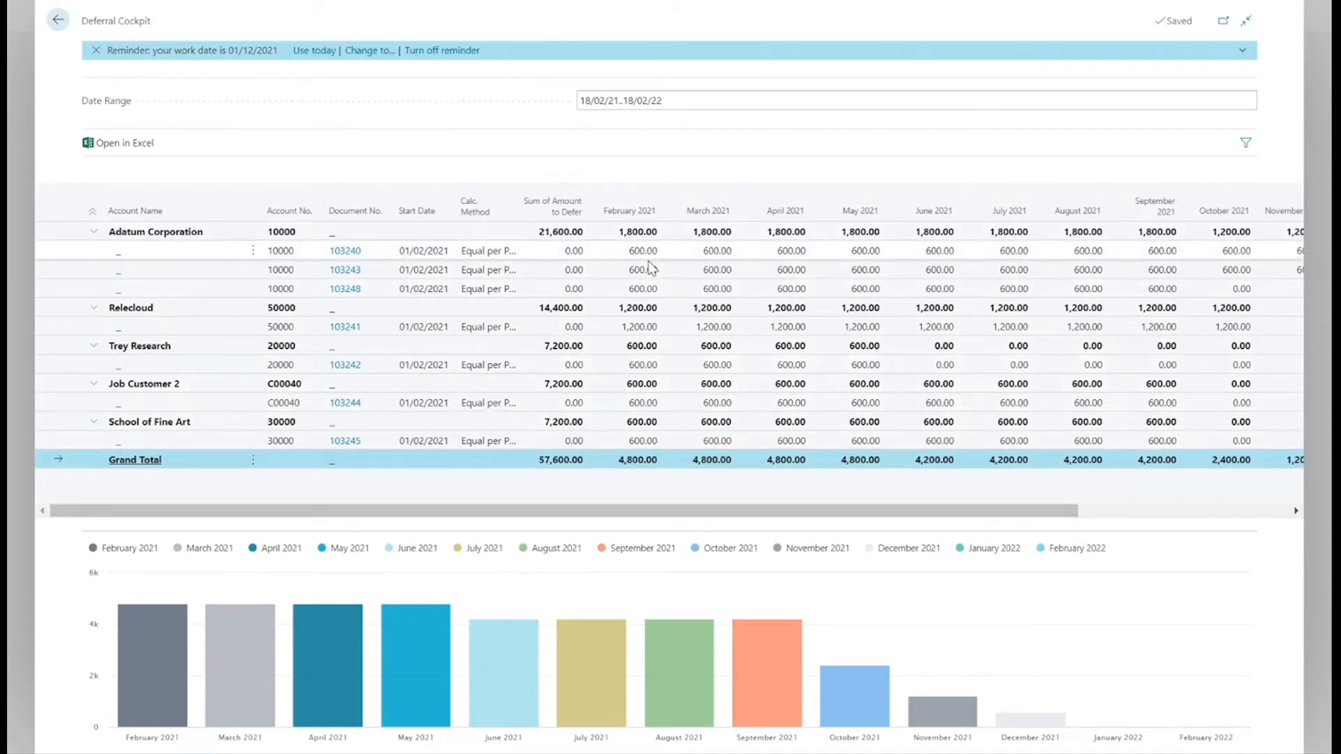
click(346, 293)
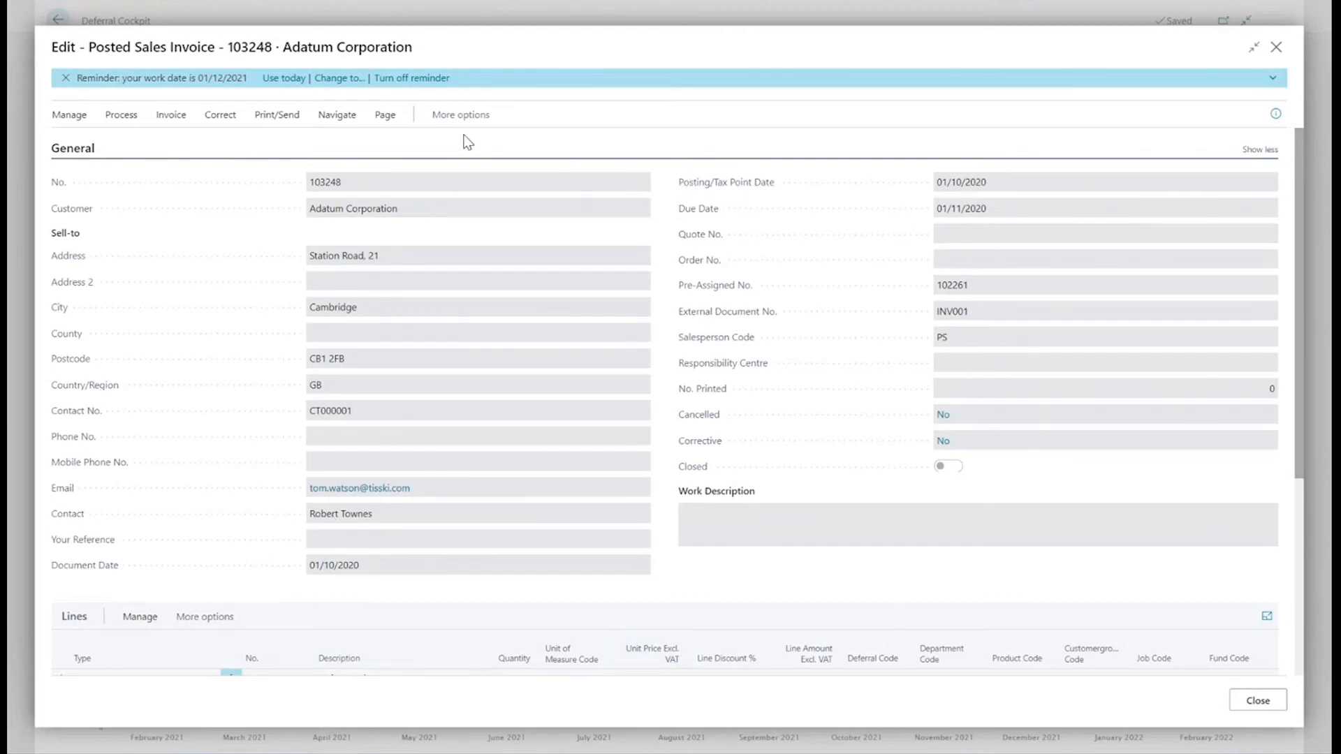
click(1274, 49)
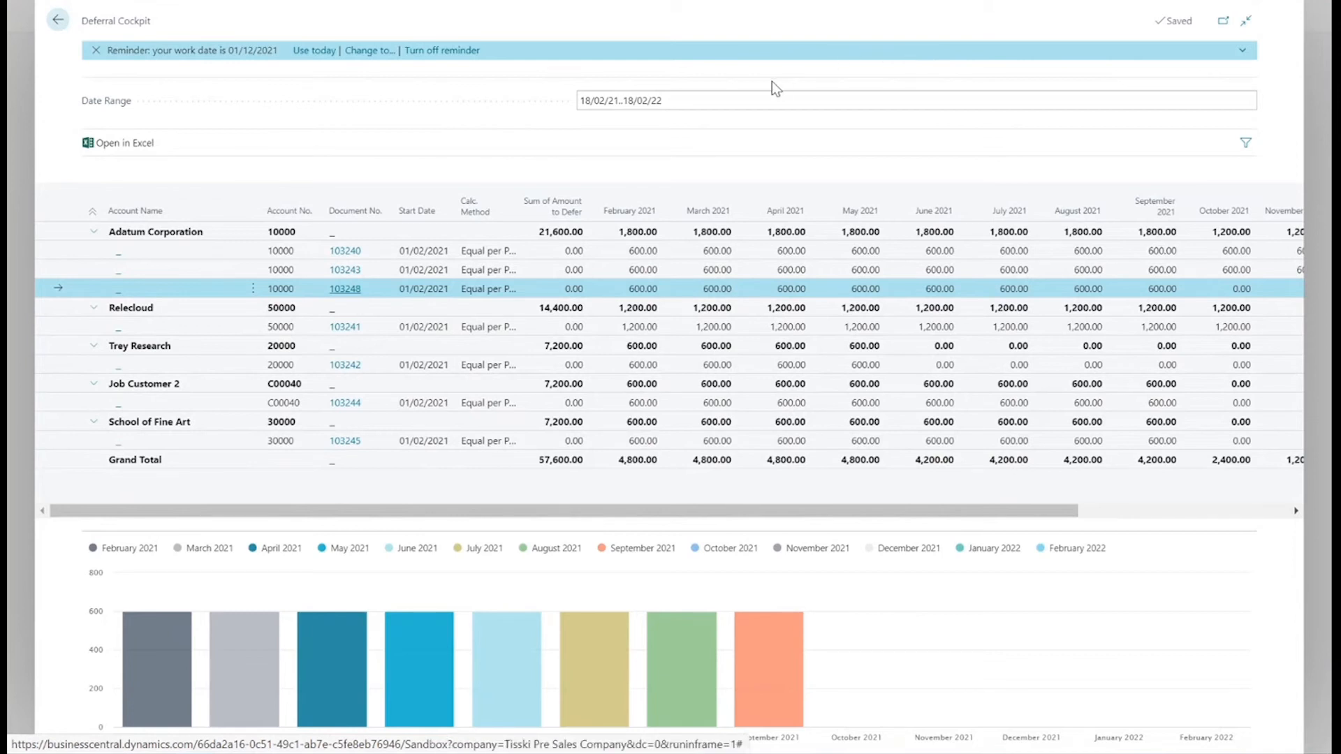
Filter the Deferral Cockpit by account name Trey* to examine that customer's deferrals, and remove the filter.
click(1247, 147)
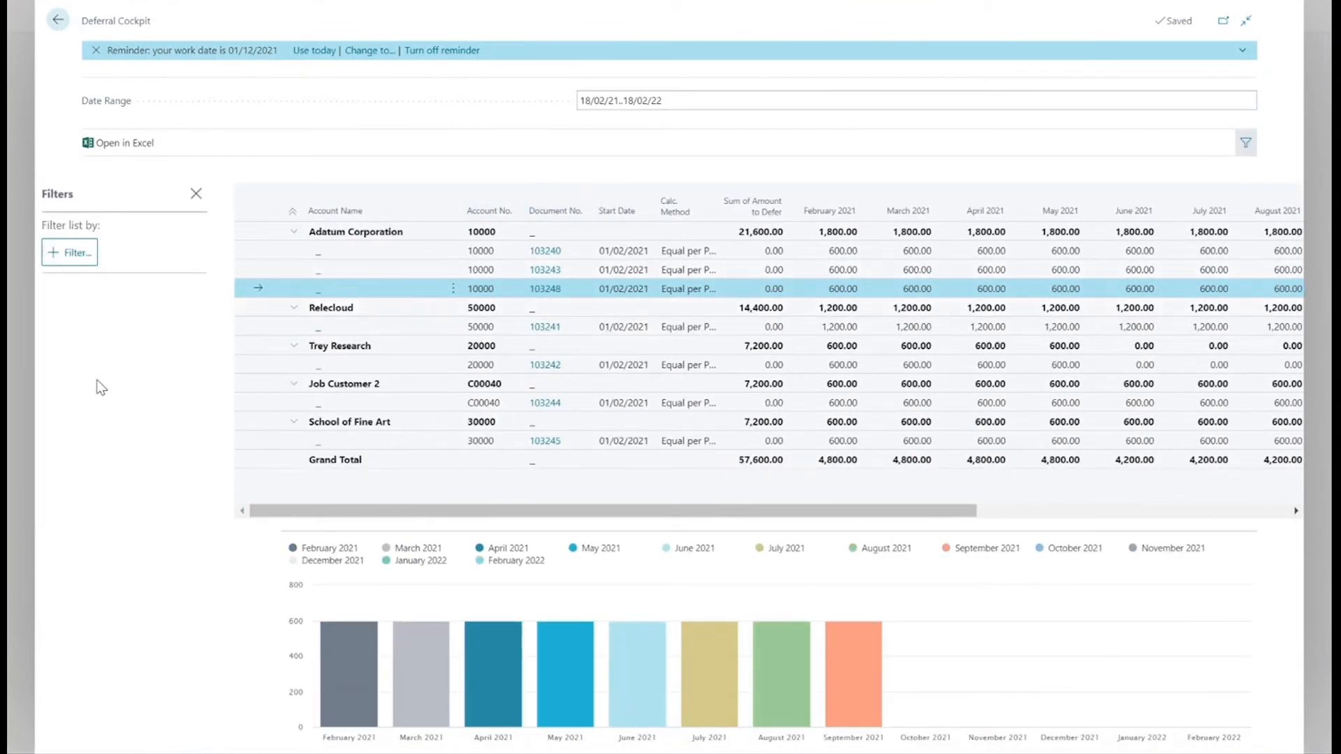
click(72, 253)
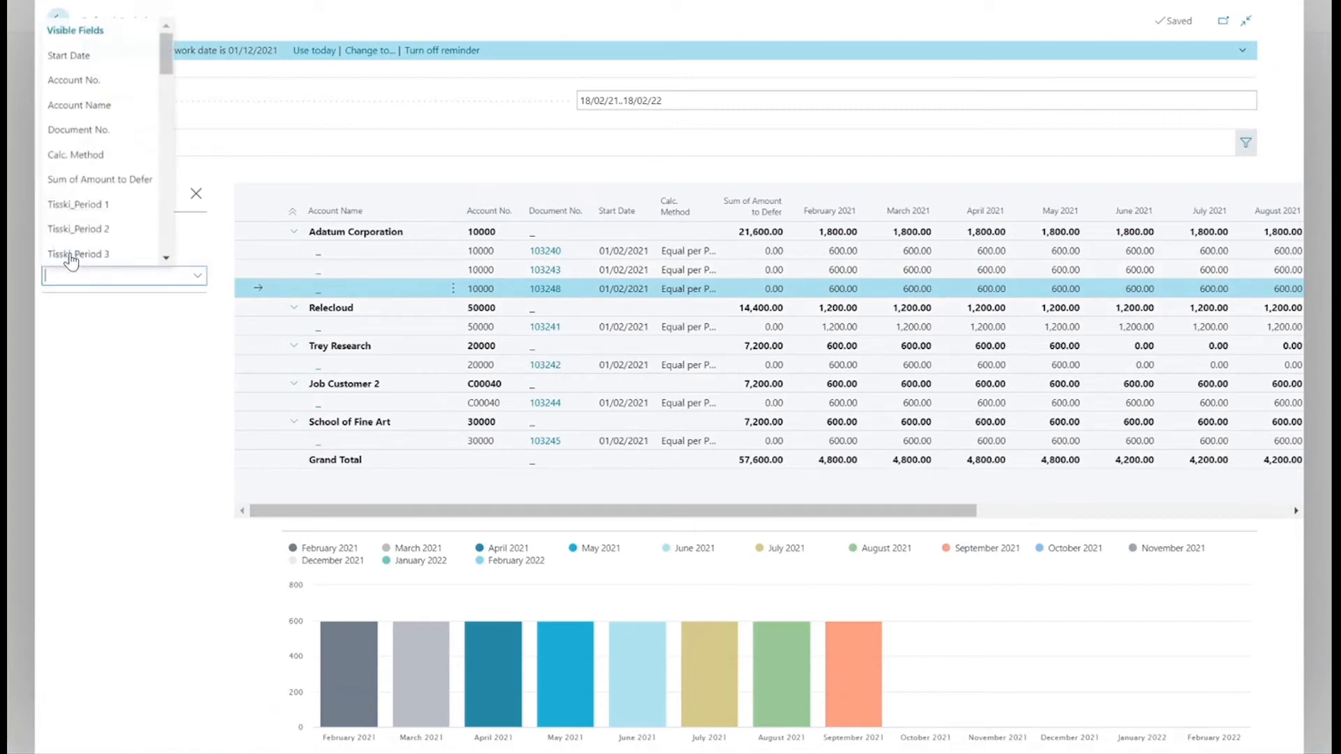
click(89, 104)
text(Trey*)
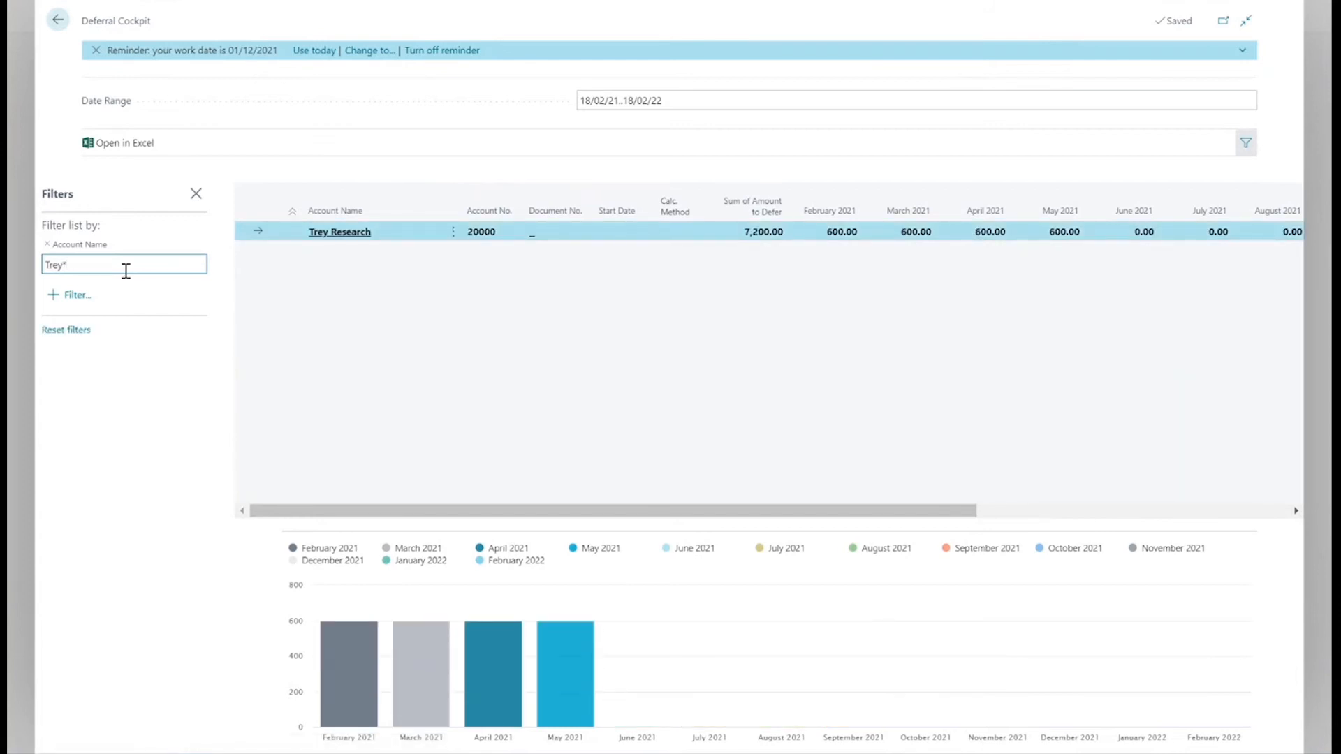
click(47, 244)
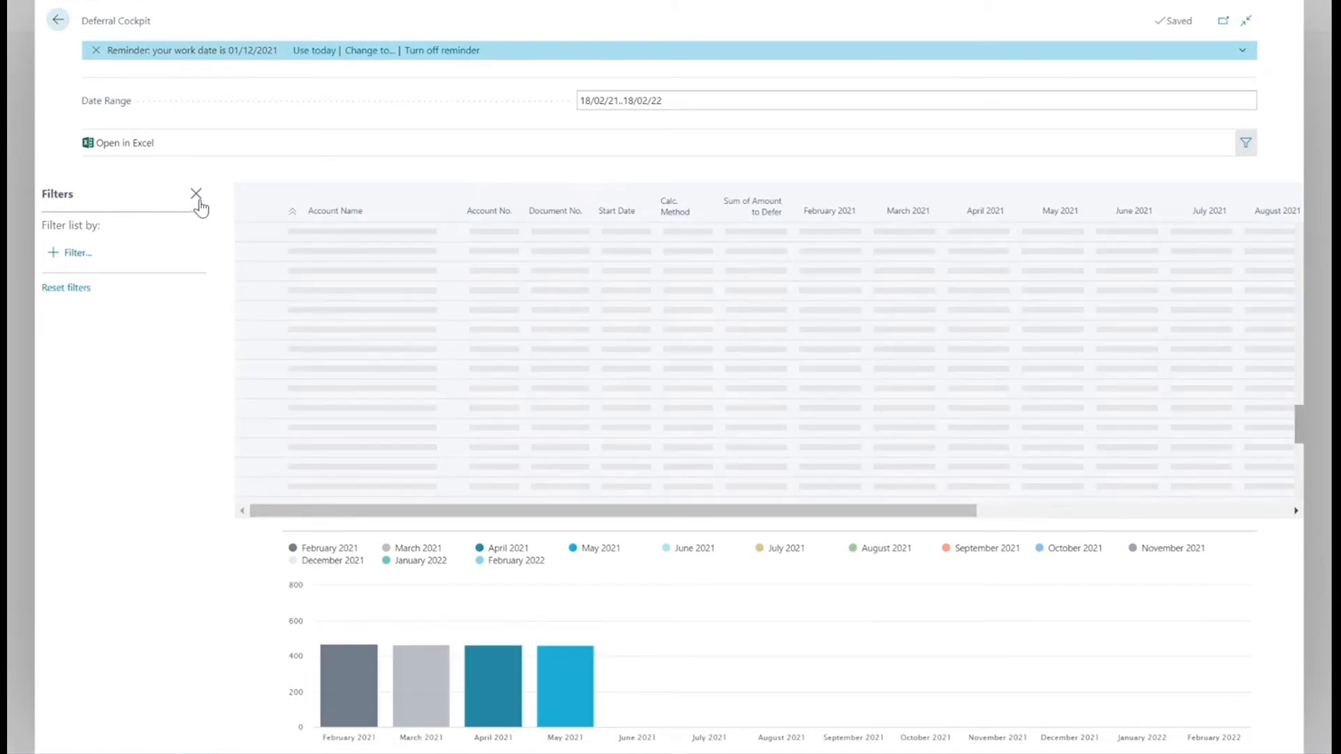
Open the Deferral Cockpit from Fabrikam, Inc.'s history in the vendor list, review the vendor deferrals, and close it.
click(58, 26)
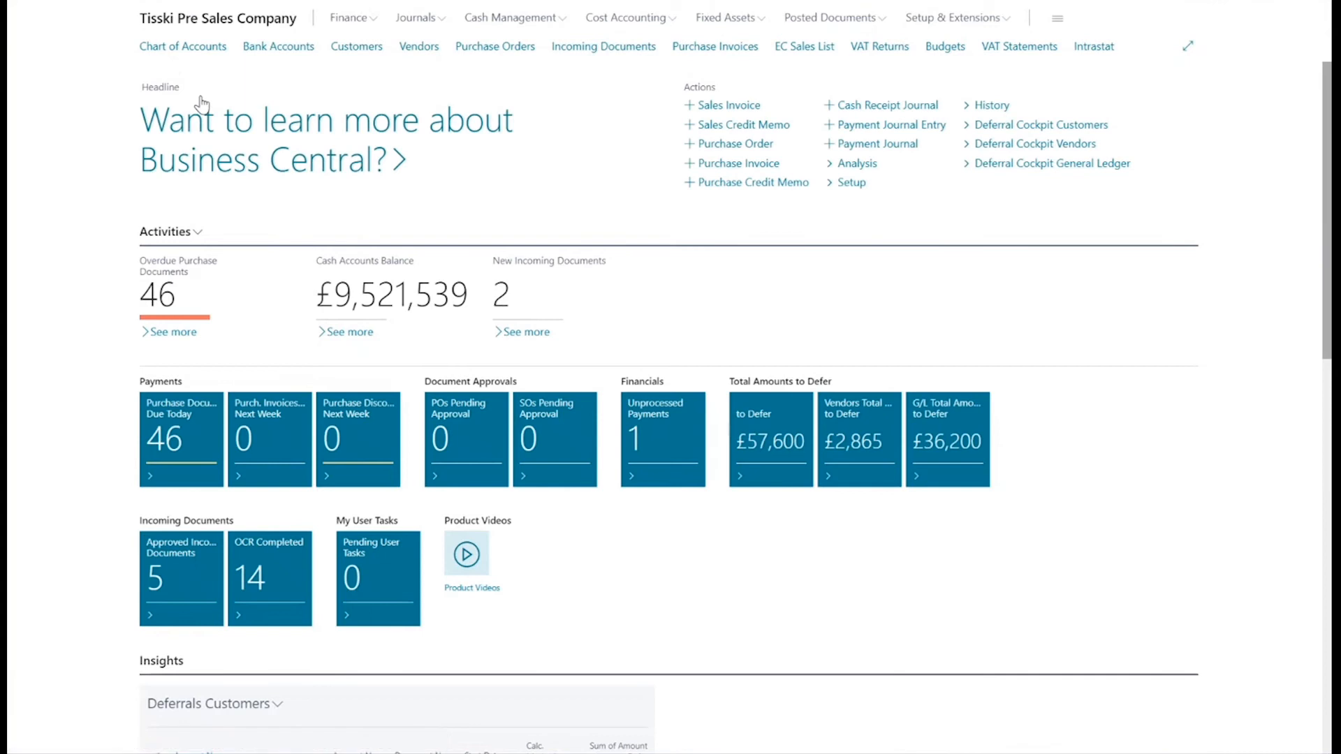
click(419, 47)
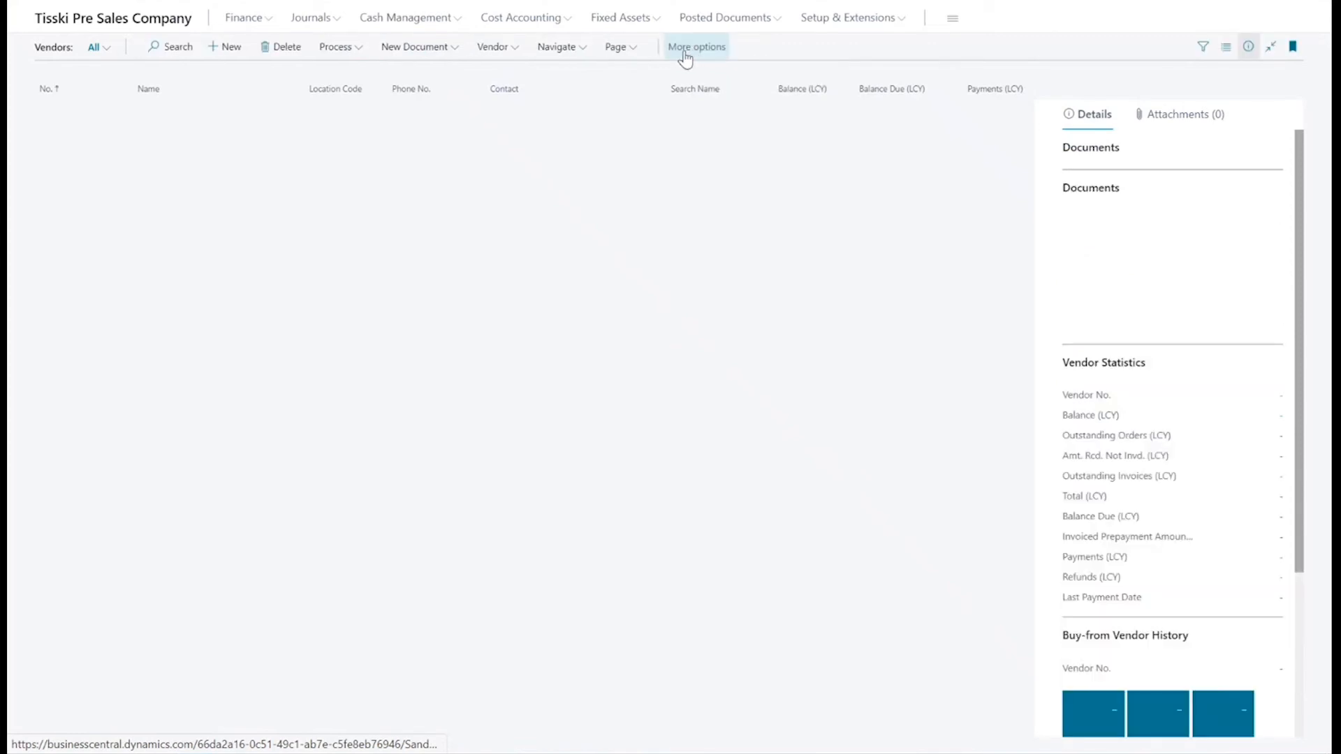
click(692, 49)
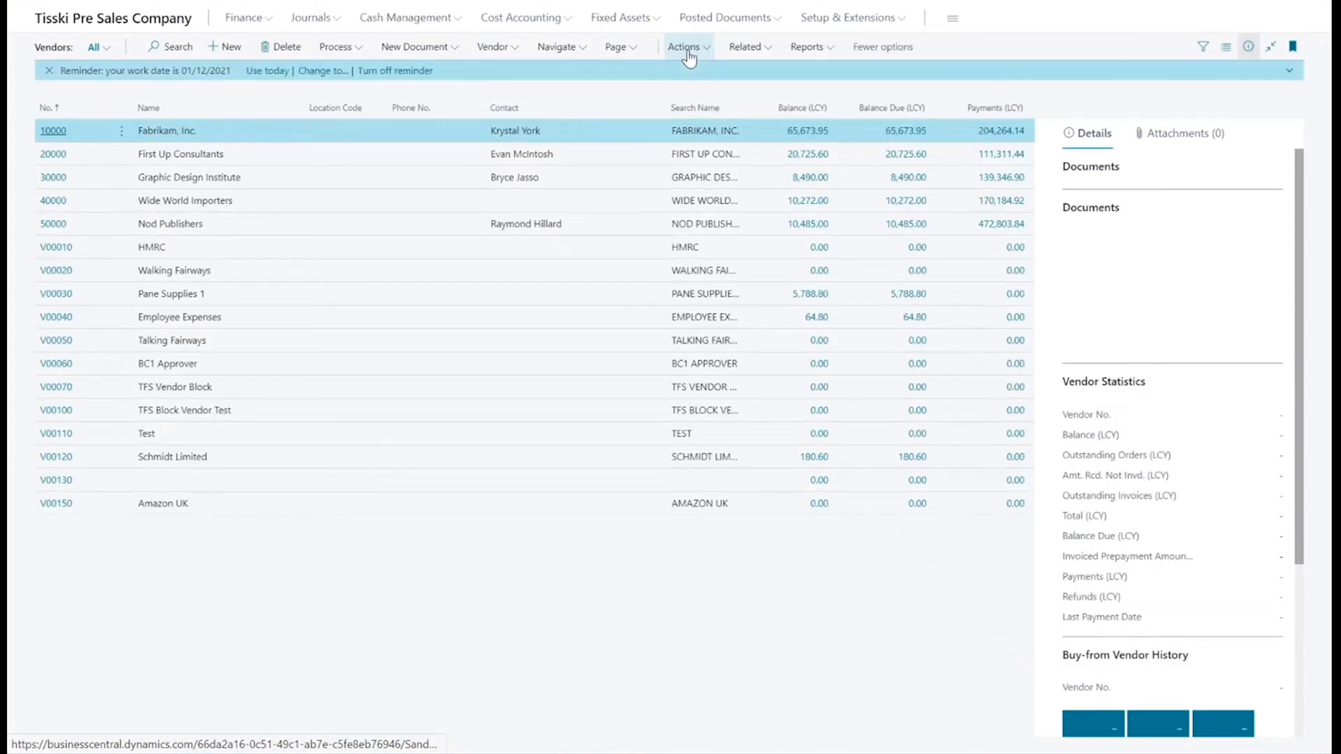
click(768, 59)
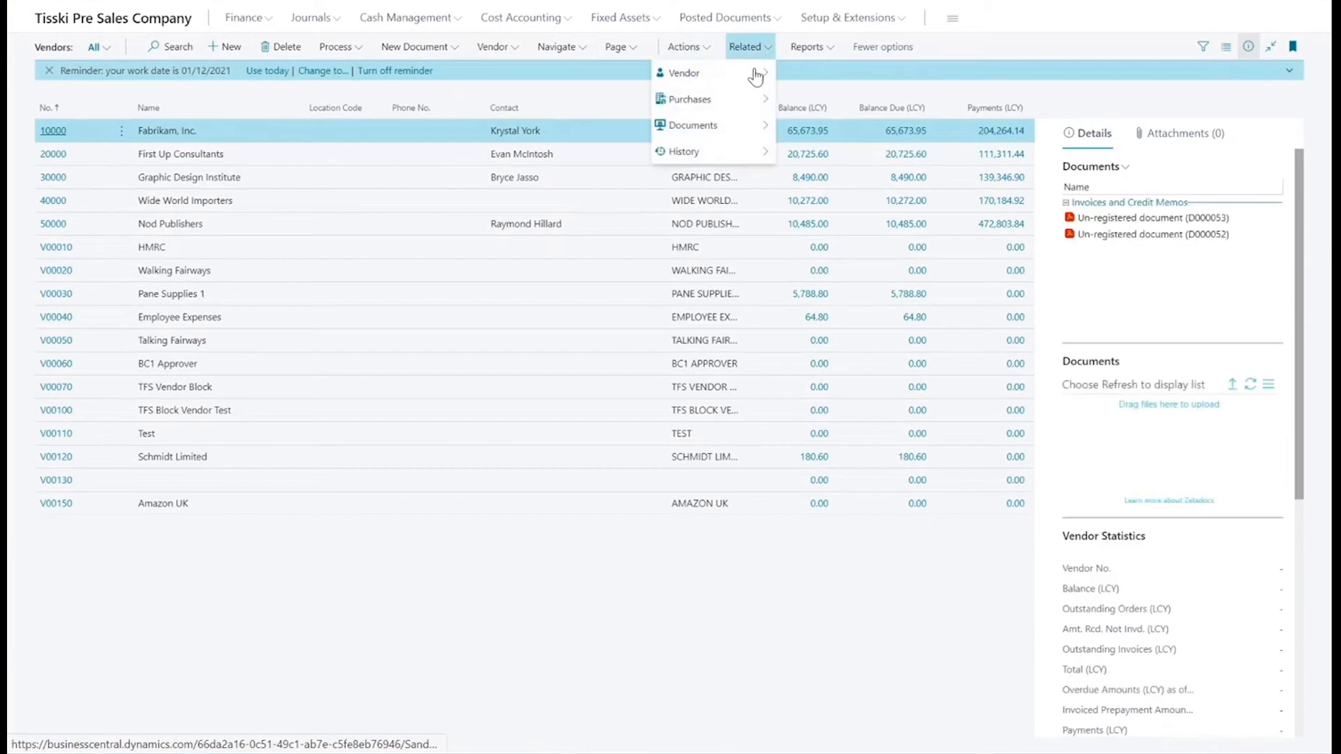
mouse_move(745, 158)
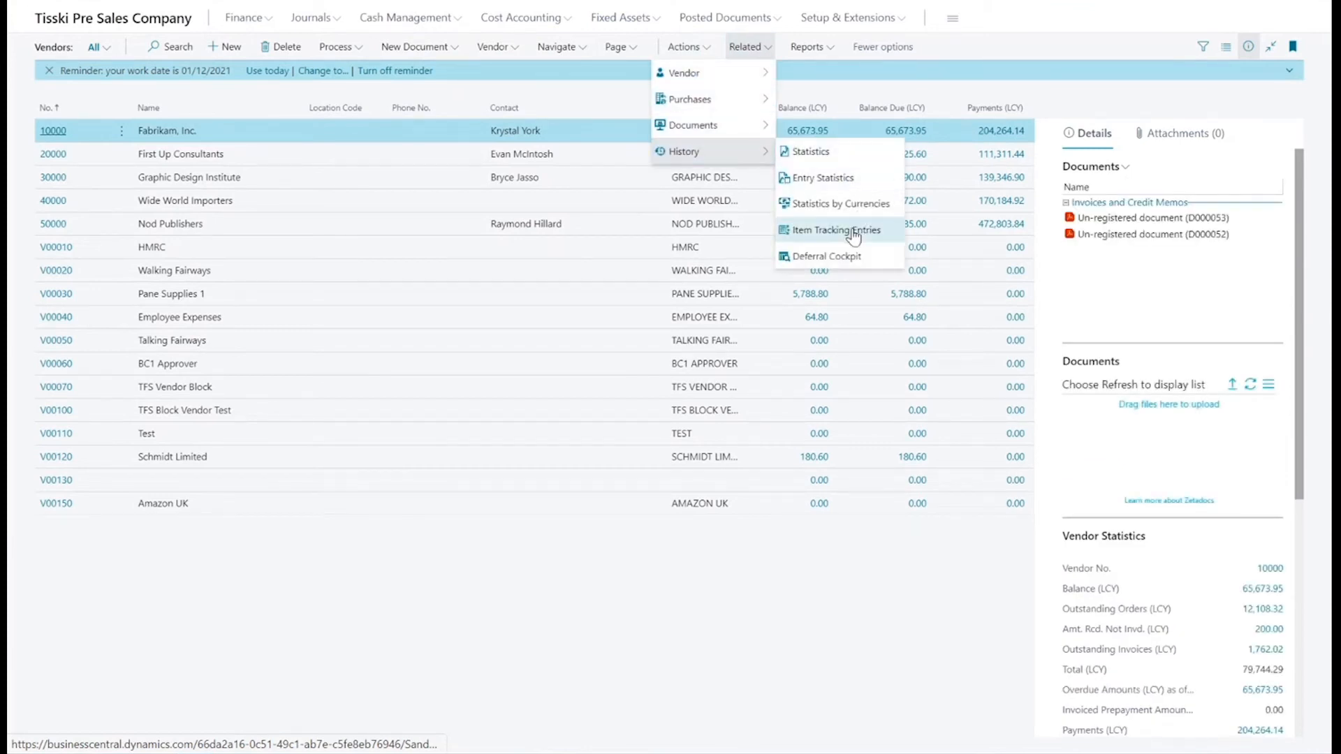
click(850, 262)
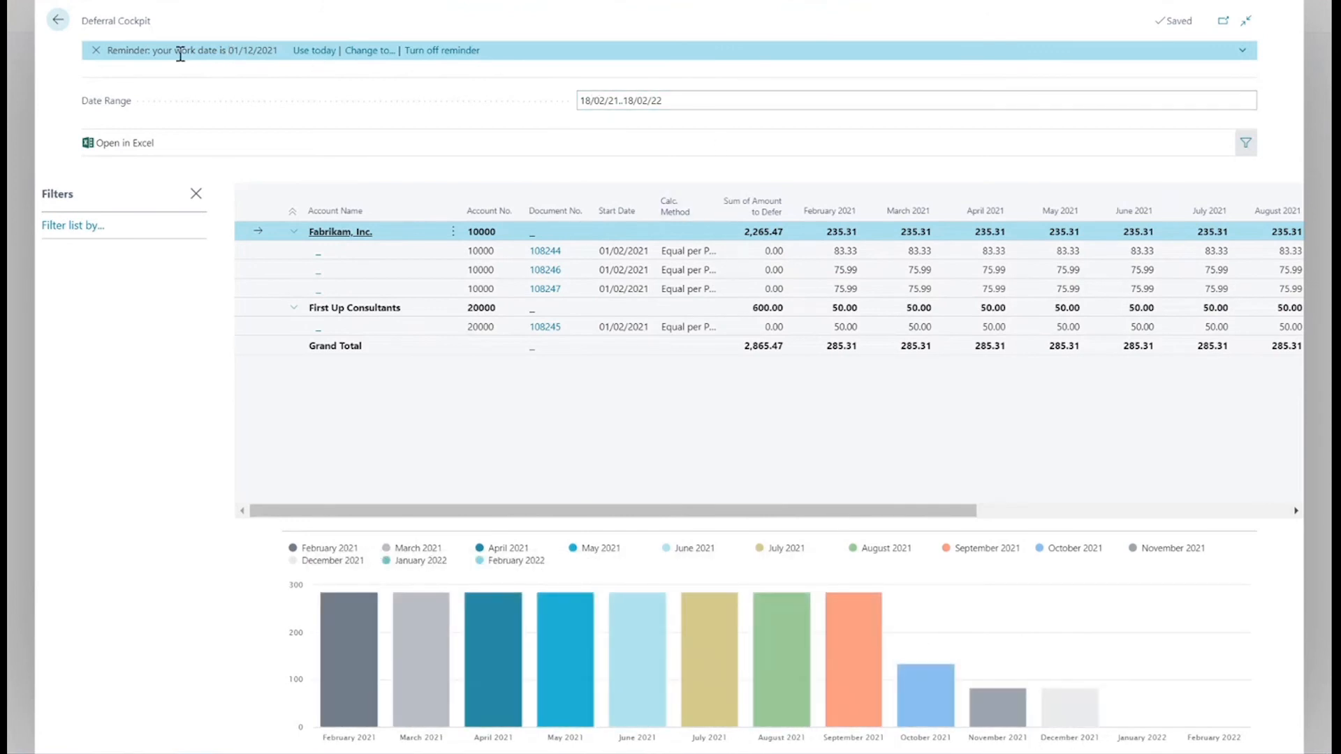
click(58, 23)
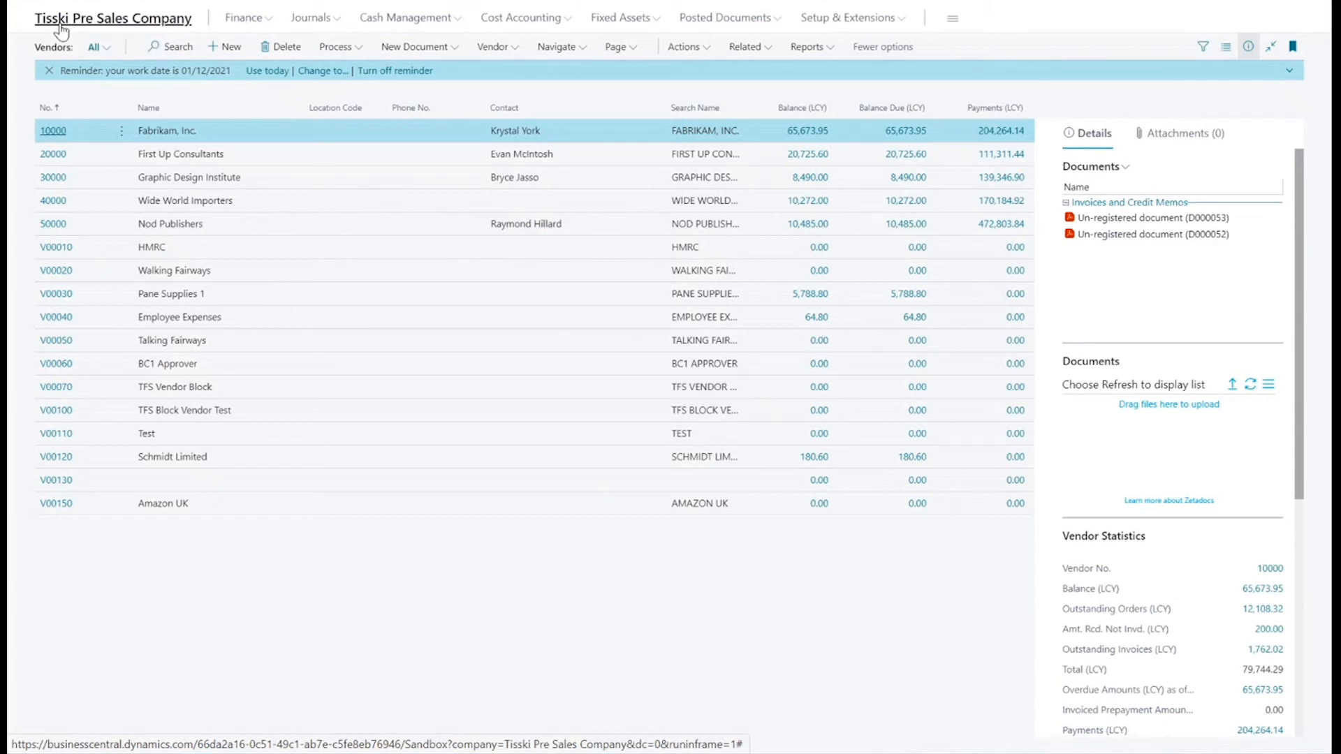
Open the general ledger entries behind the Rental Income account's net change in the Chart of Accounts.
click(62, 28)
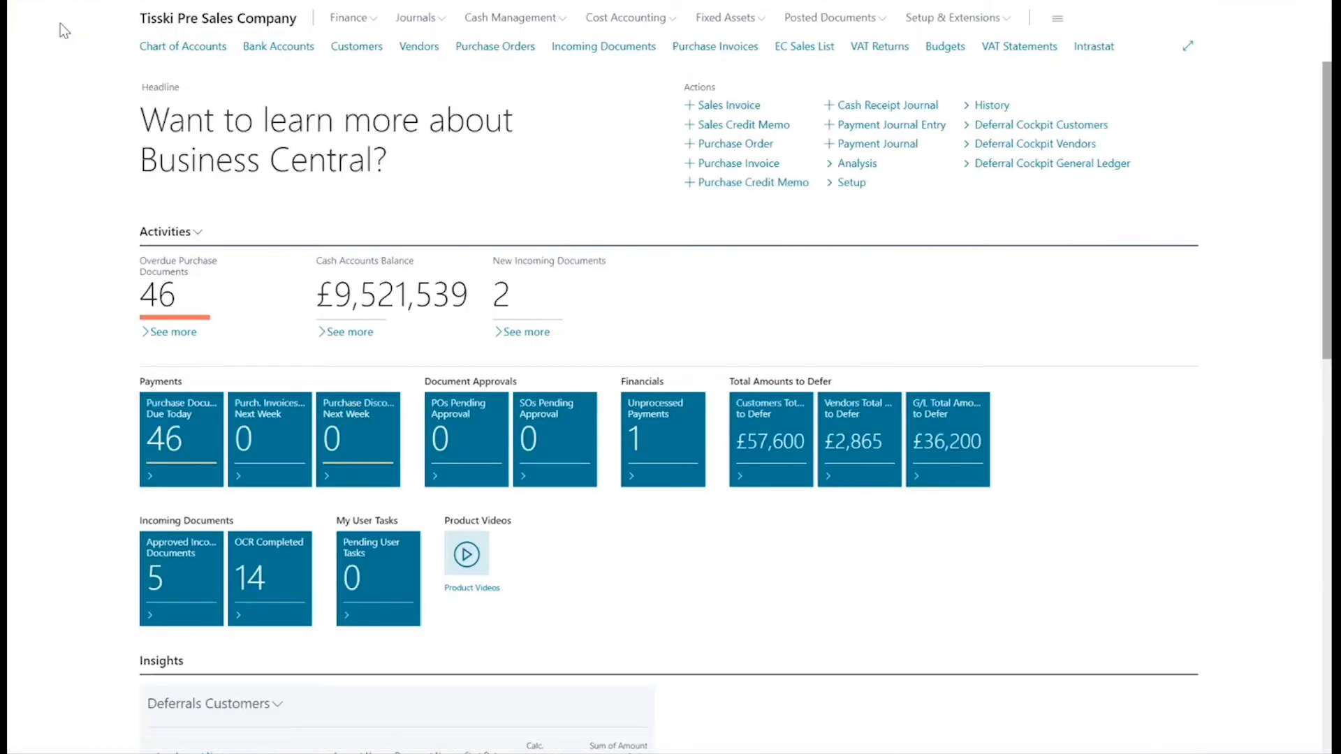
click(201, 49)
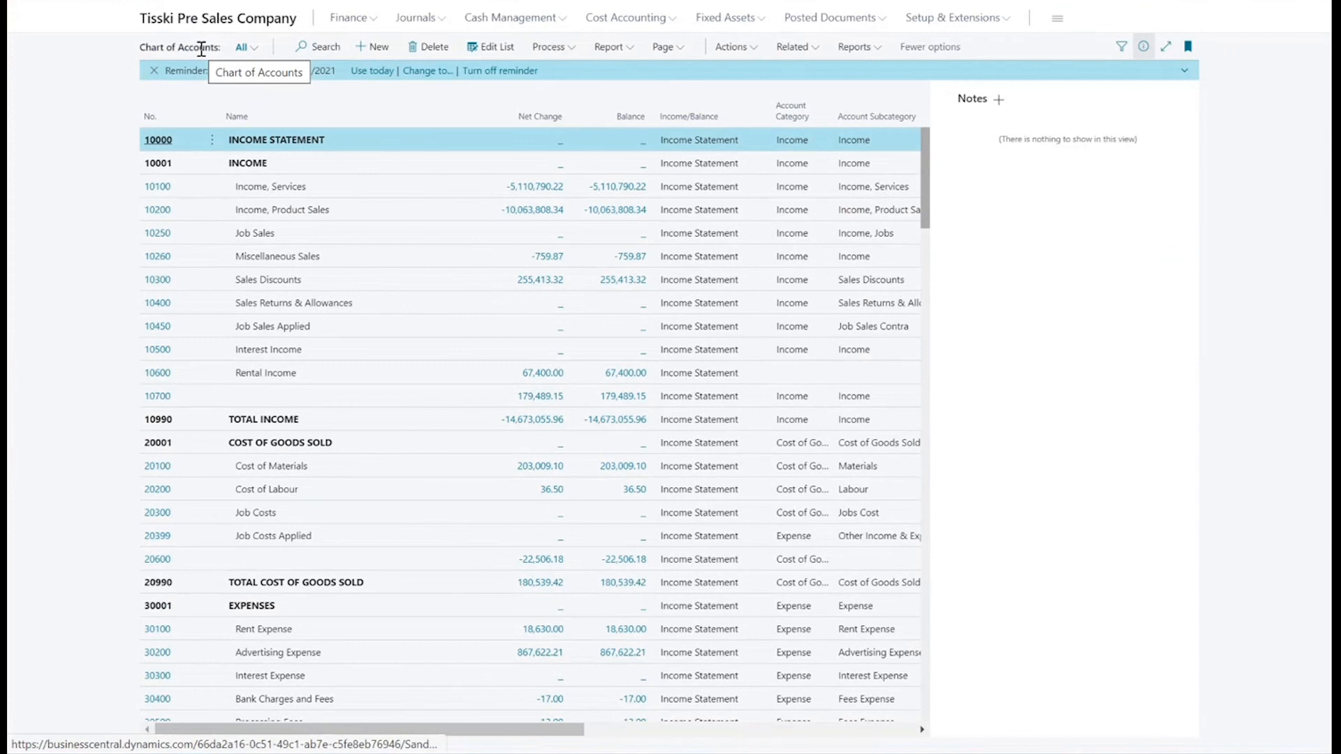
click(361, 375)
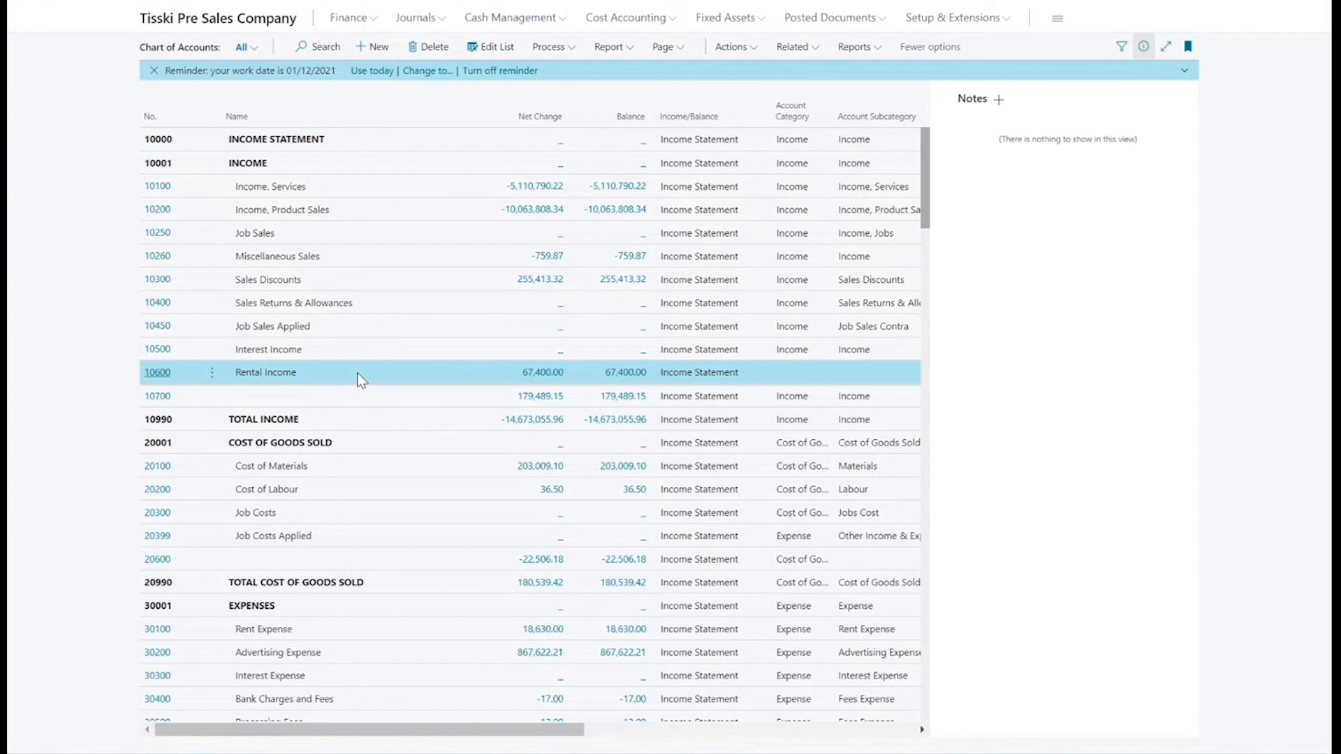
click(527, 376)
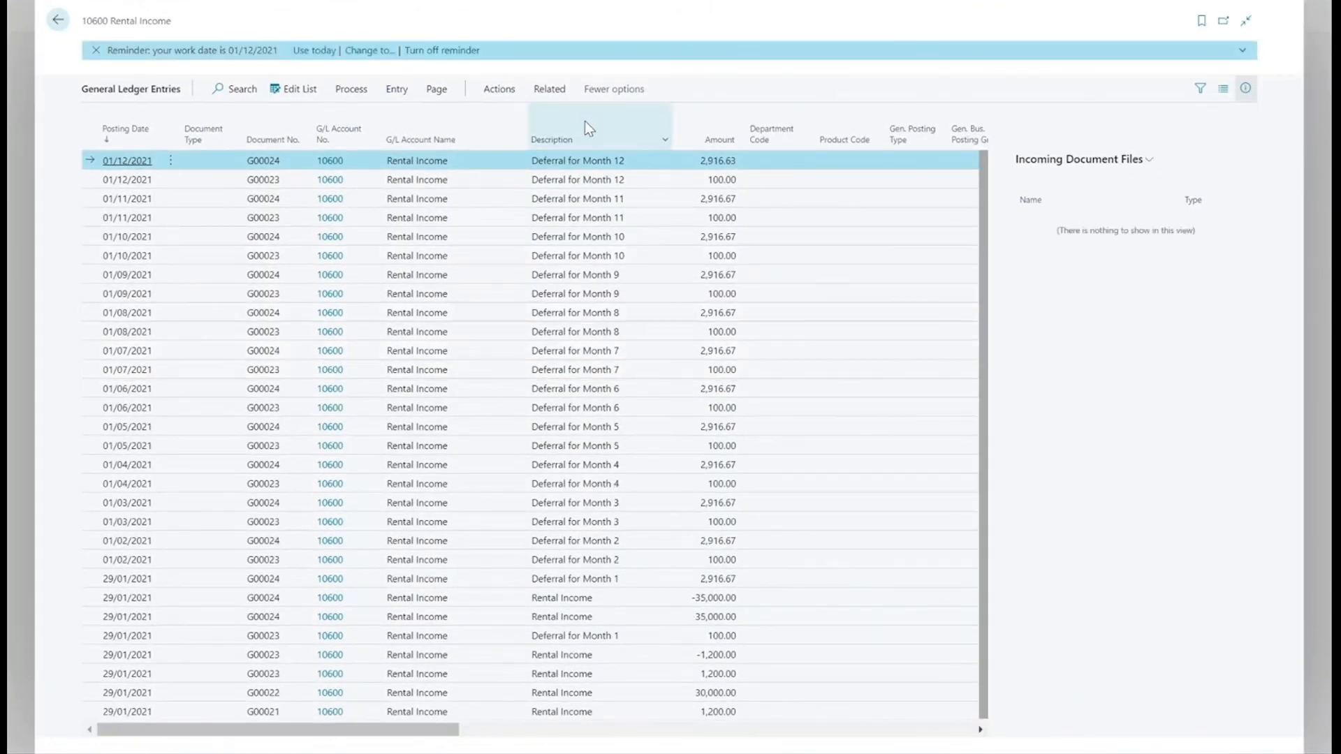
Review the Deferral Cockpit related to the Rental Income ledger entries, and return to the Chart of Accounts.
click(555, 96)
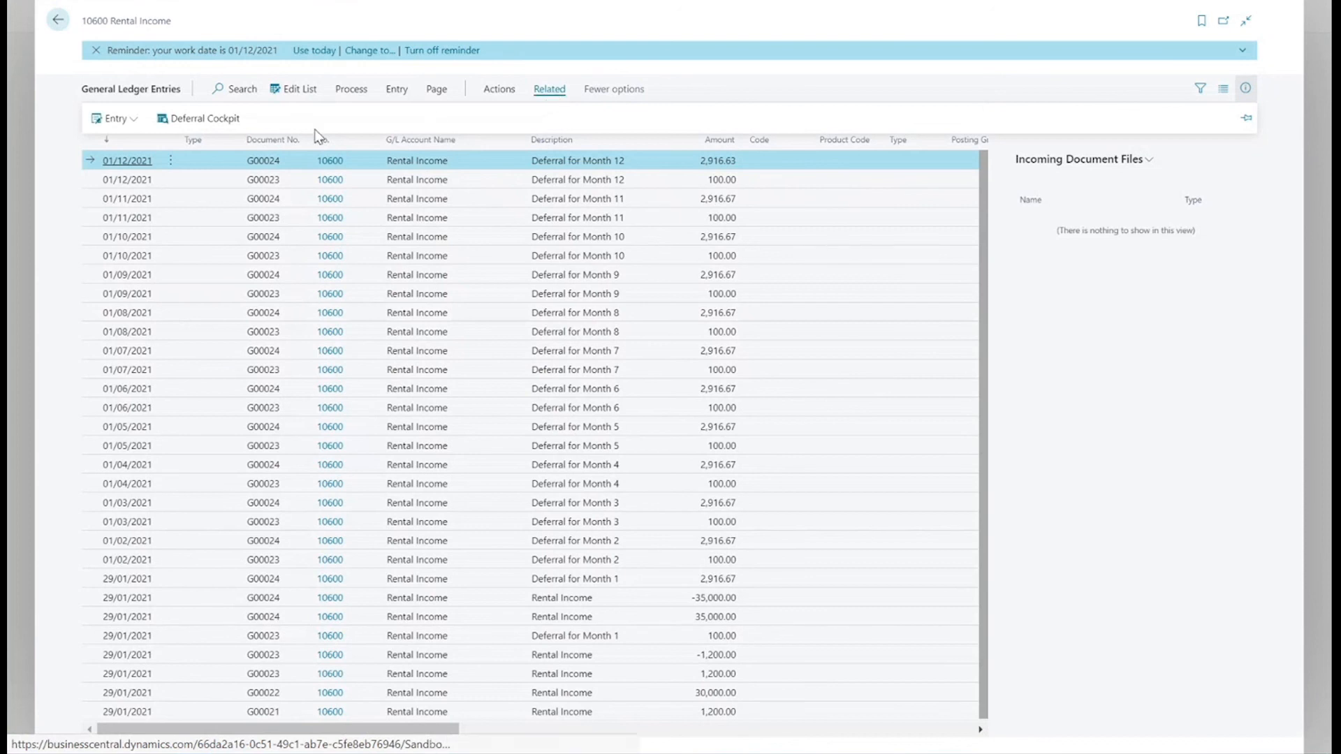
click(224, 125)
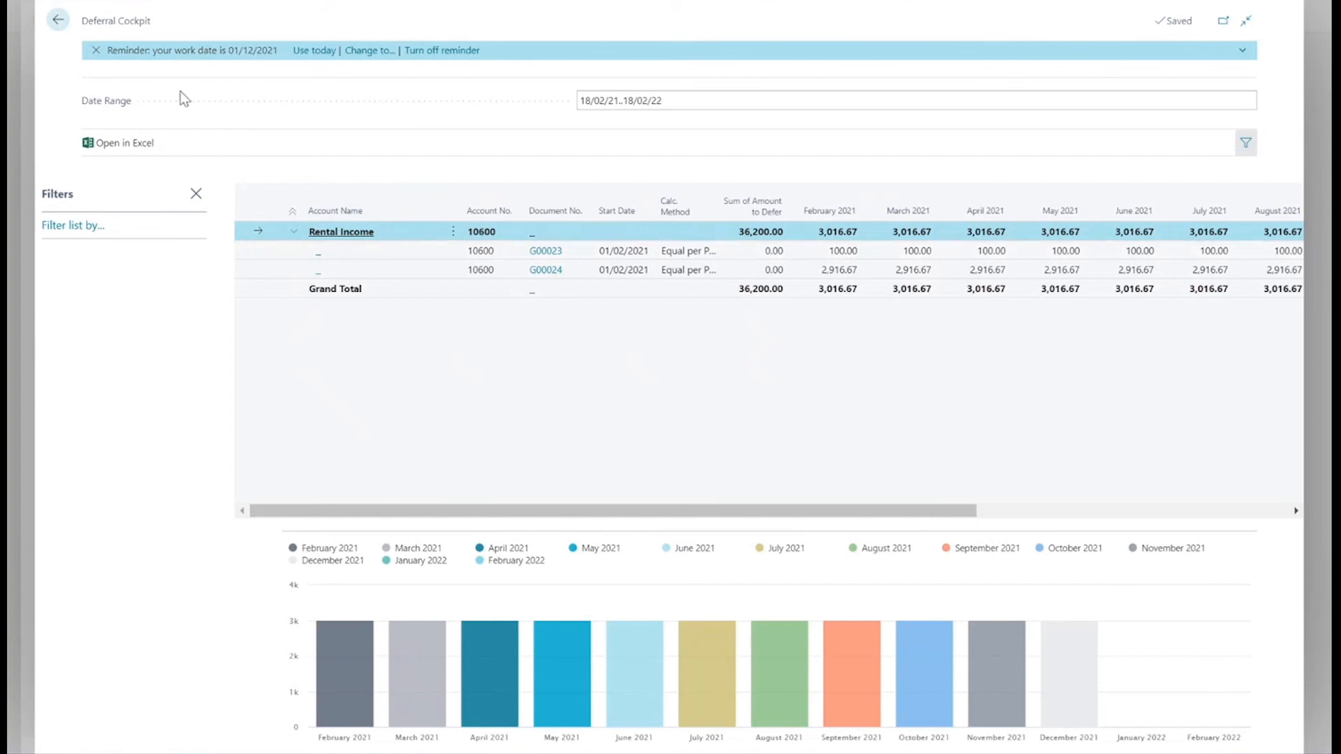
click(57, 26)
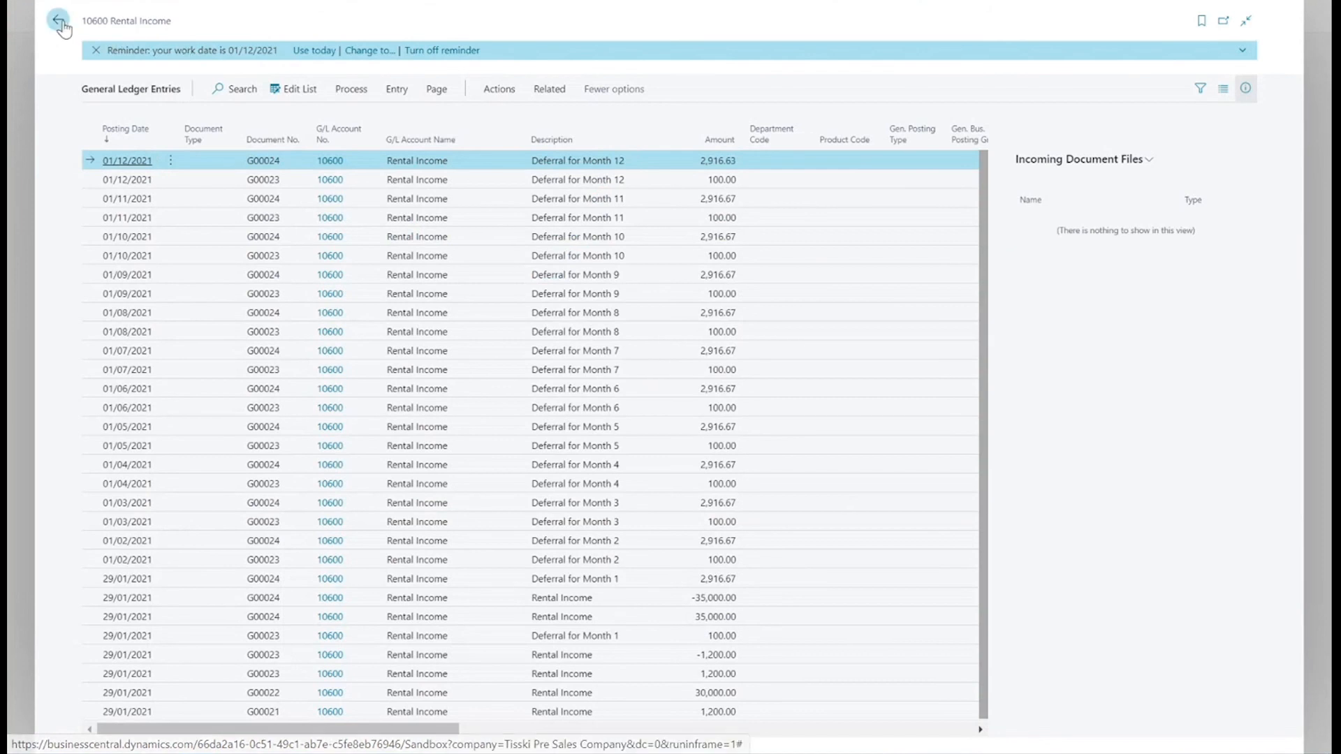
click(60, 23)
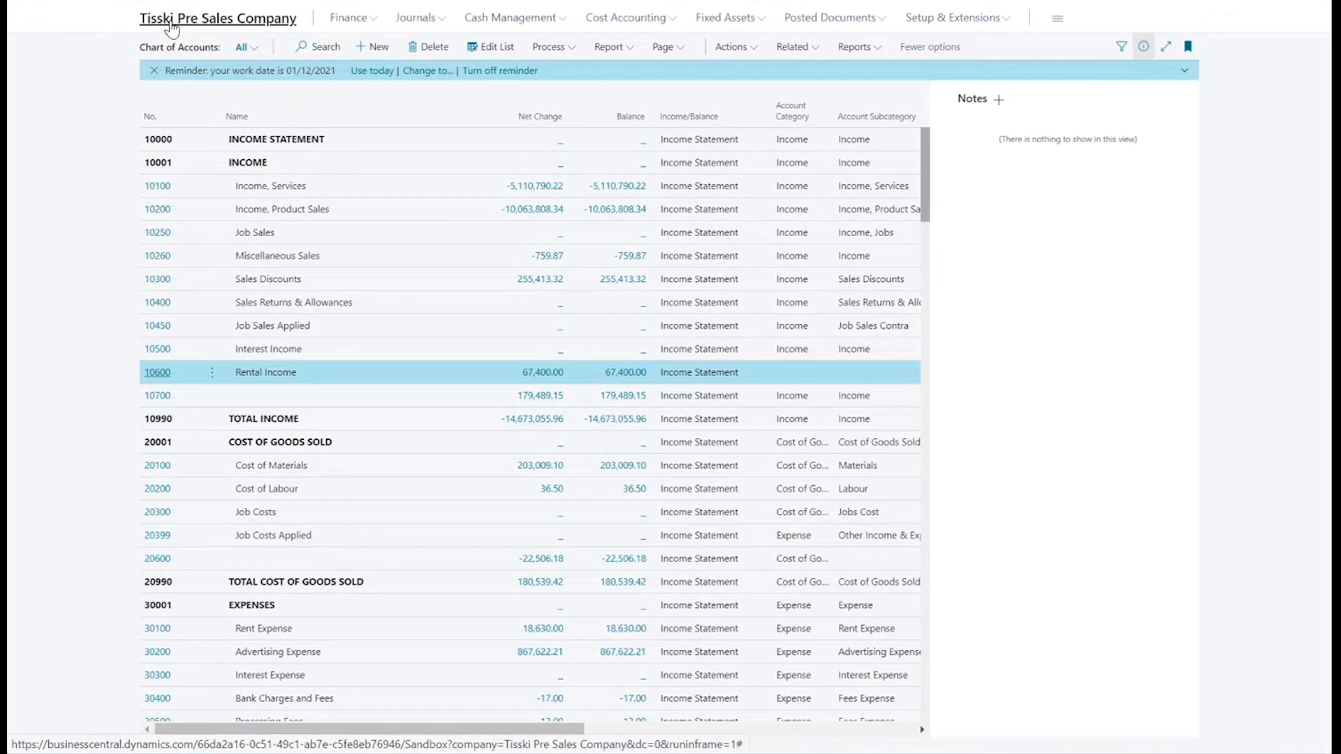
Review the Deferral Cockpit actions on the home page and the customer, vendor and general ledger deferral charts under Insights.
click(171, 29)
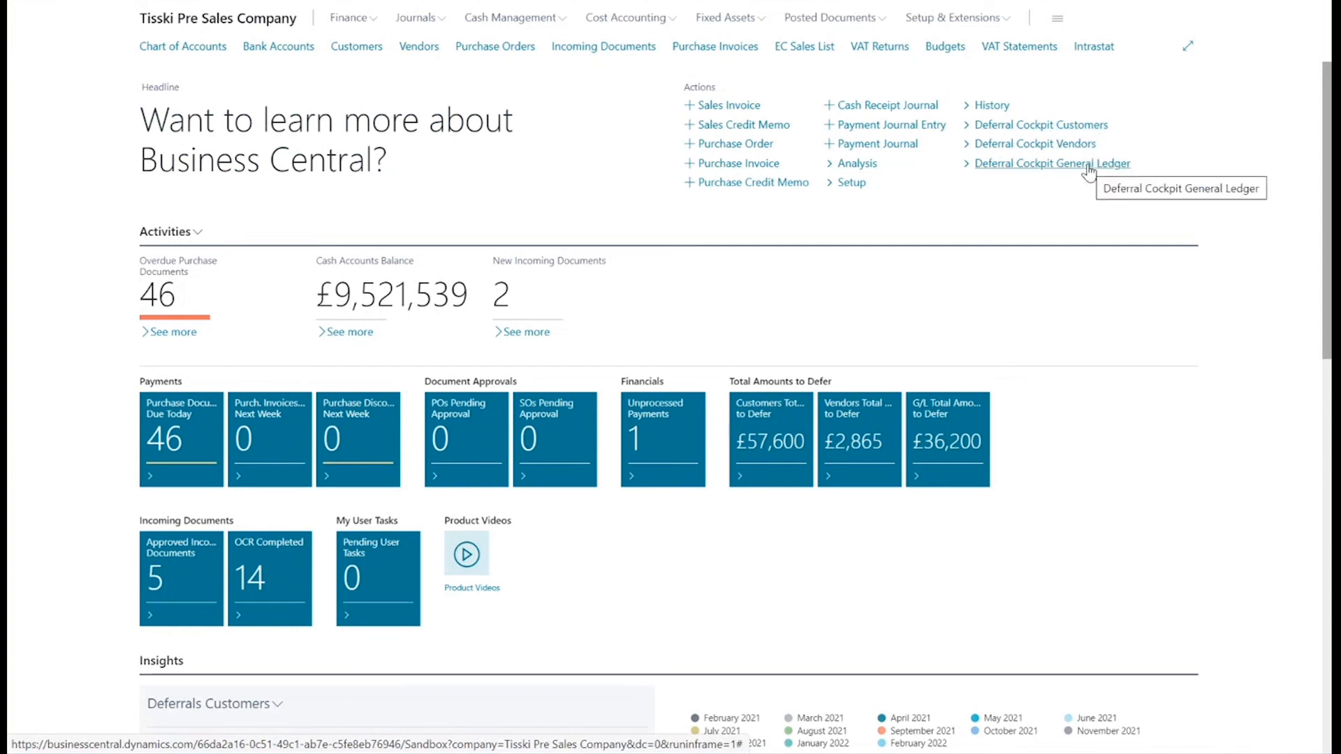
scroll(908, 285, down, 5)
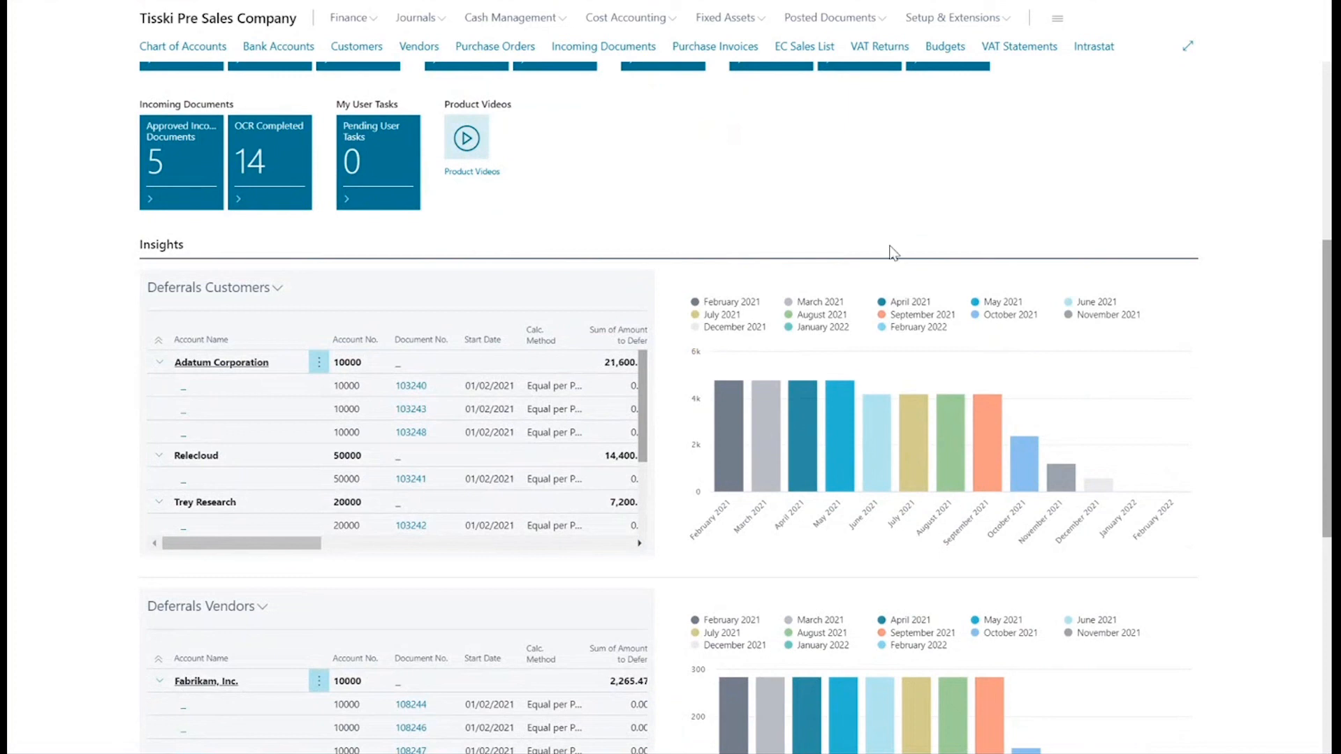
scroll(608, 322, down, 5)
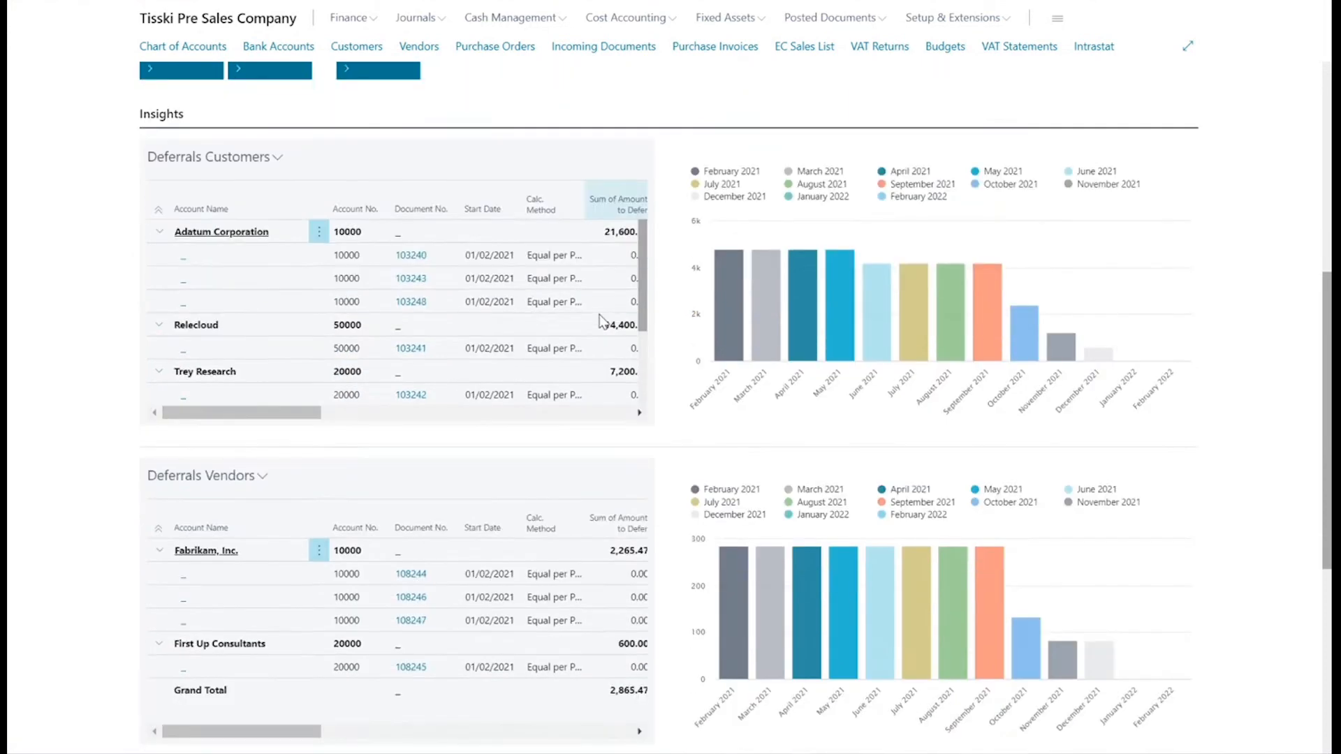
scroll(578, 440, down, 3)
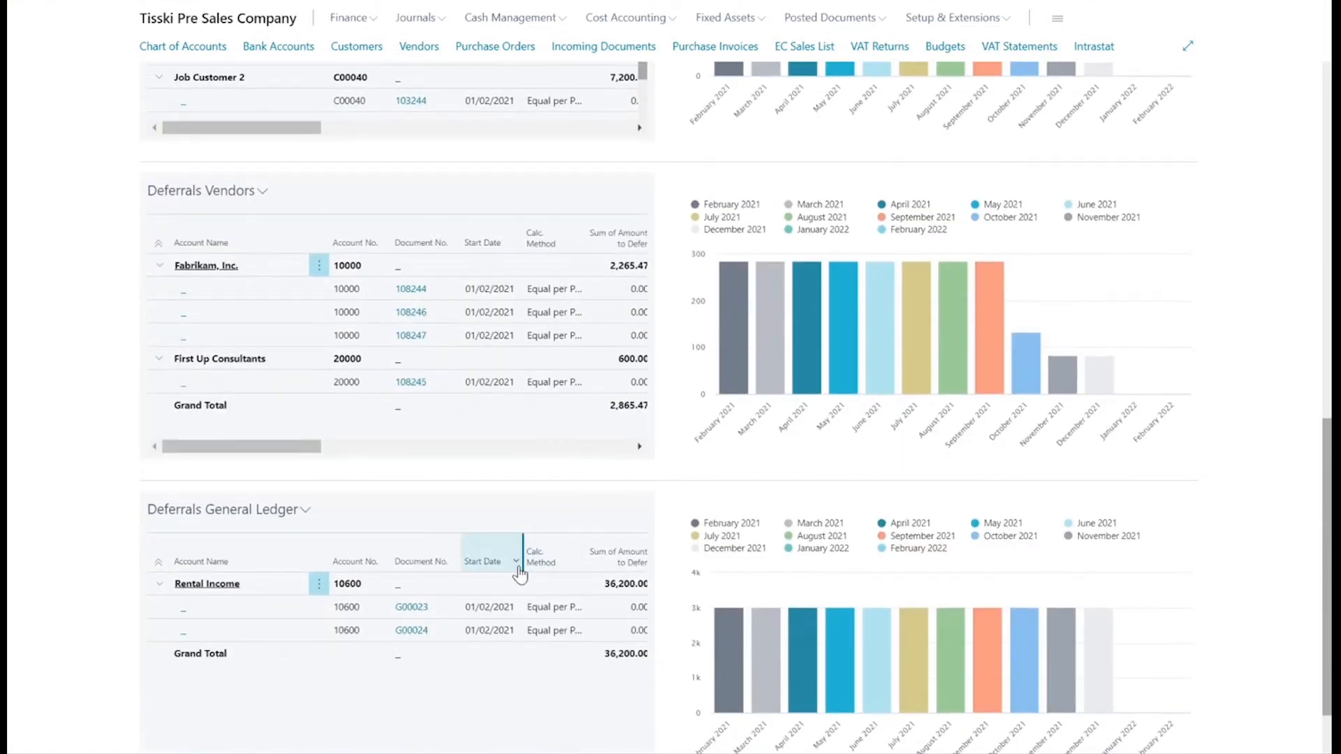